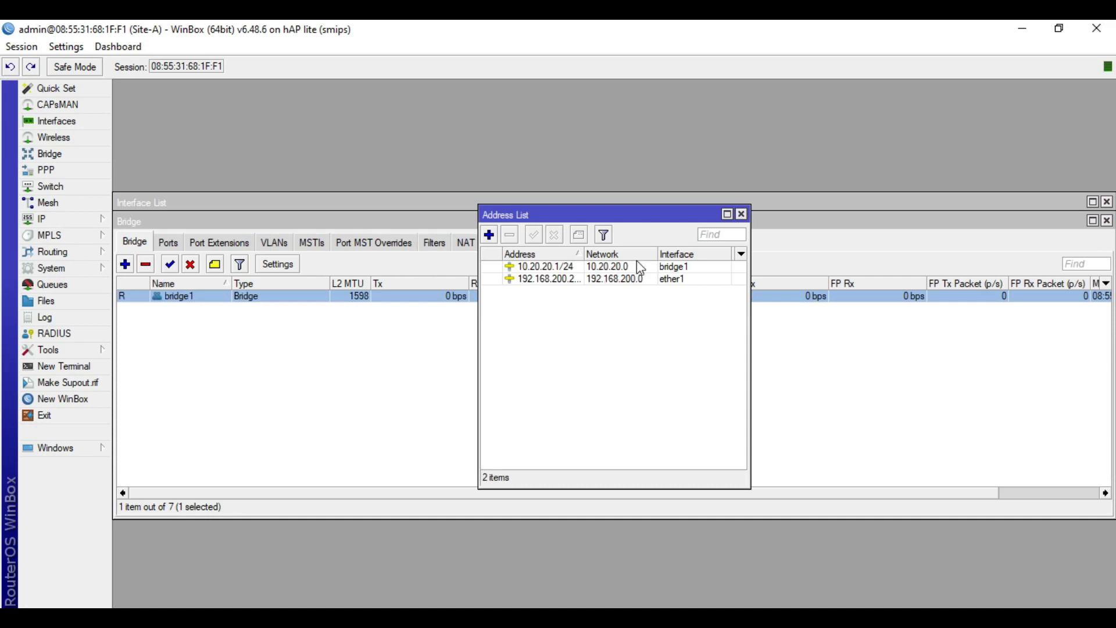
Review the IP addresses assigned to bridge1 and ether1, widening the address column, and view the DNS settings
{"action": "left_click", "coordinate": [636, 266]}
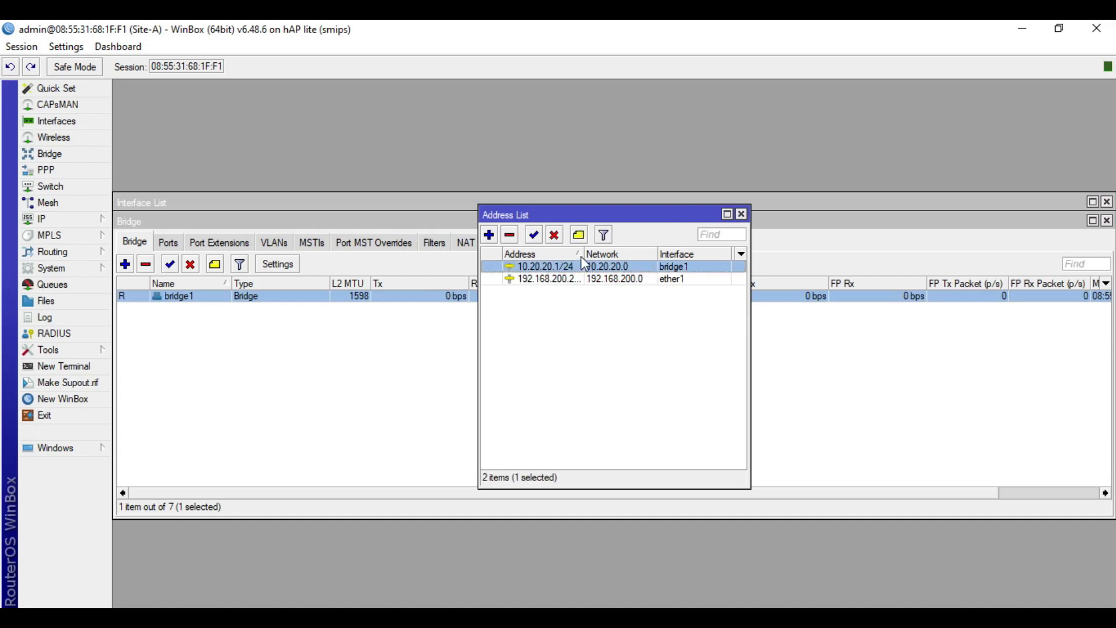
{"action": "left_click_drag", "start_coordinate": [584, 255], "coordinate": [590, 255]}
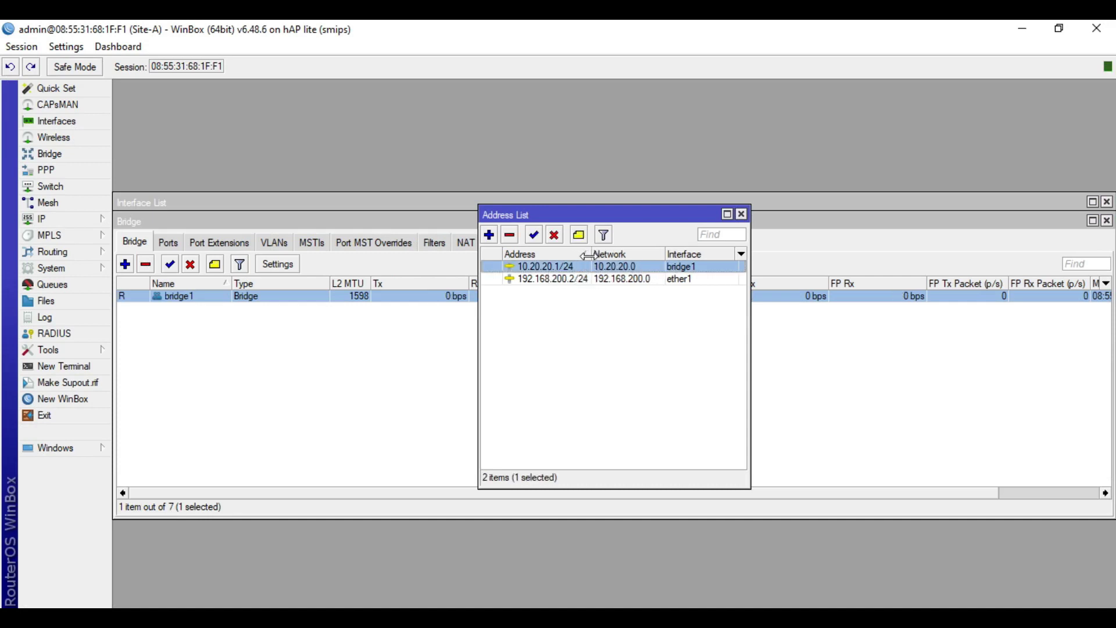
{"action": "left_click", "coordinate": [608, 280]}
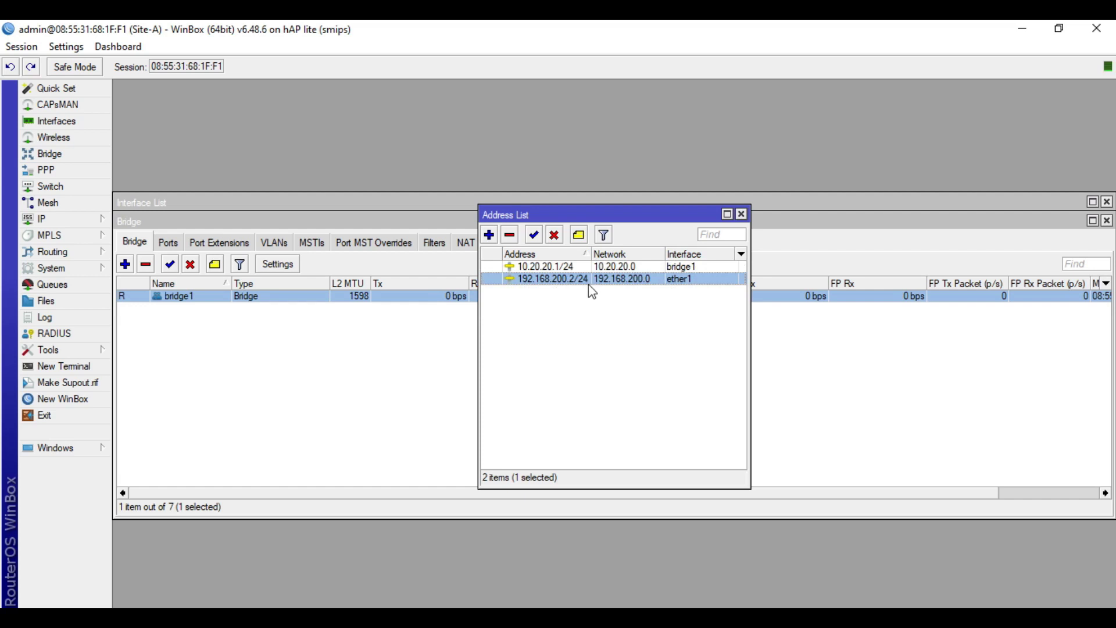
{"action": "left_click", "coordinate": [92, 221]}
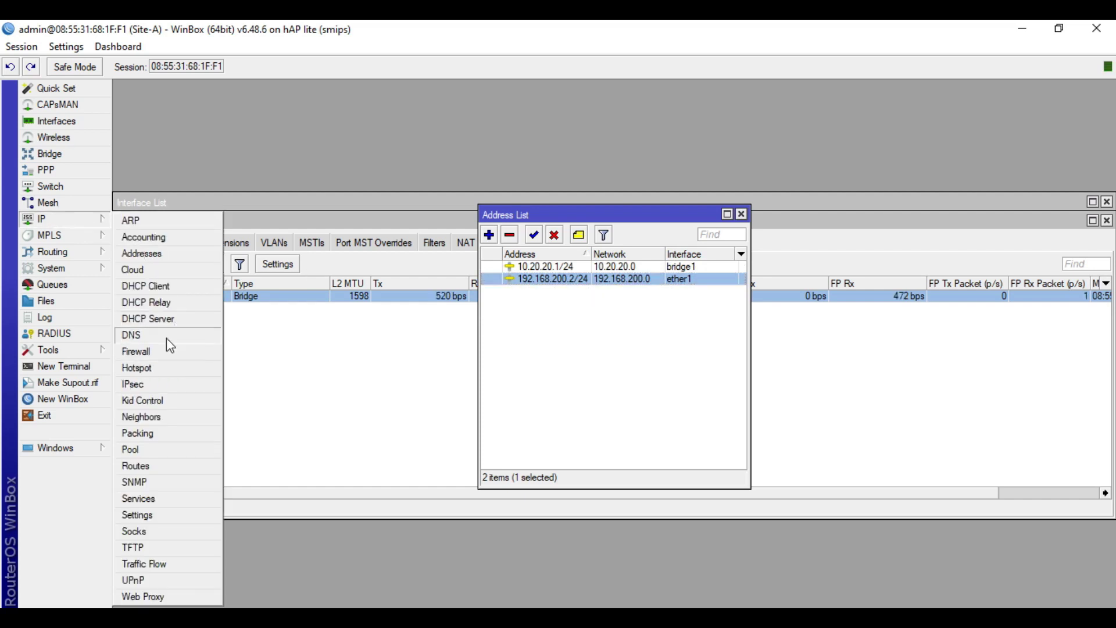
{"action": "left_click", "coordinate": [167, 336]}
Inspect the general and action settings of the firewall's srcnat NAT rule, leaving it without changes
{"action": "left_click", "coordinate": [67, 221]}
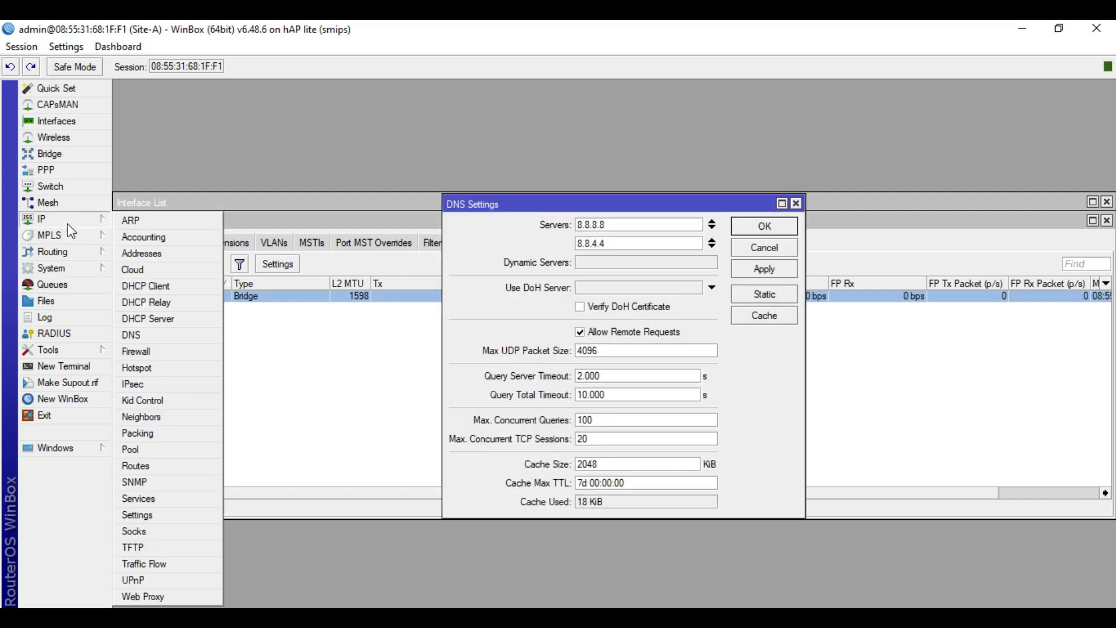
{"action": "left_click", "coordinate": [162, 353]}
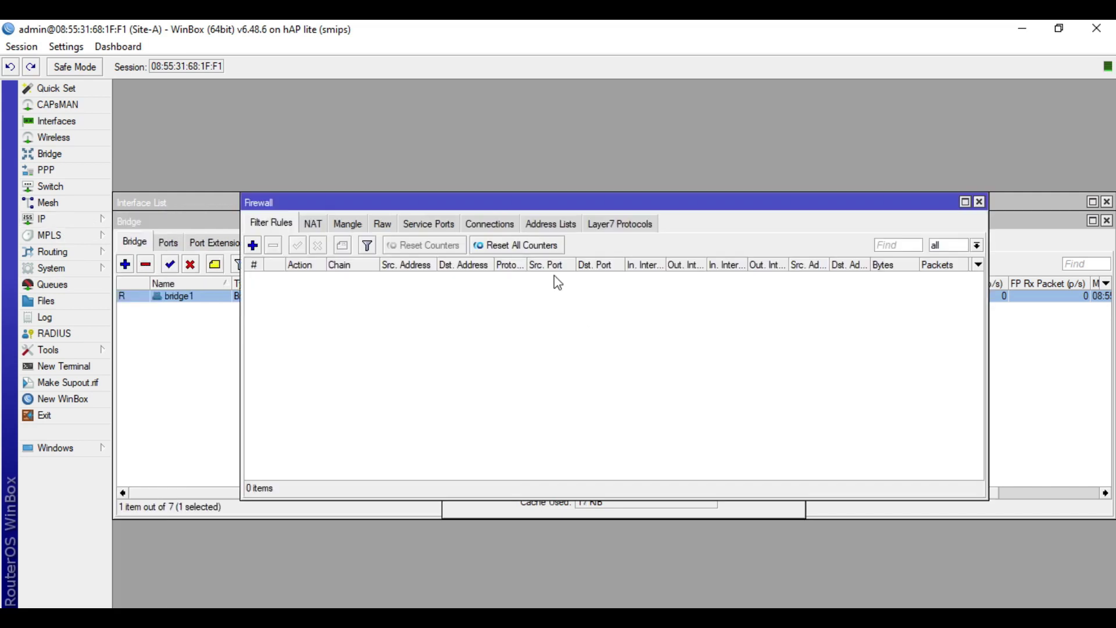
{"action": "left_click", "coordinate": [313, 224]}
{"action": "double_click", "coordinate": [372, 278]}
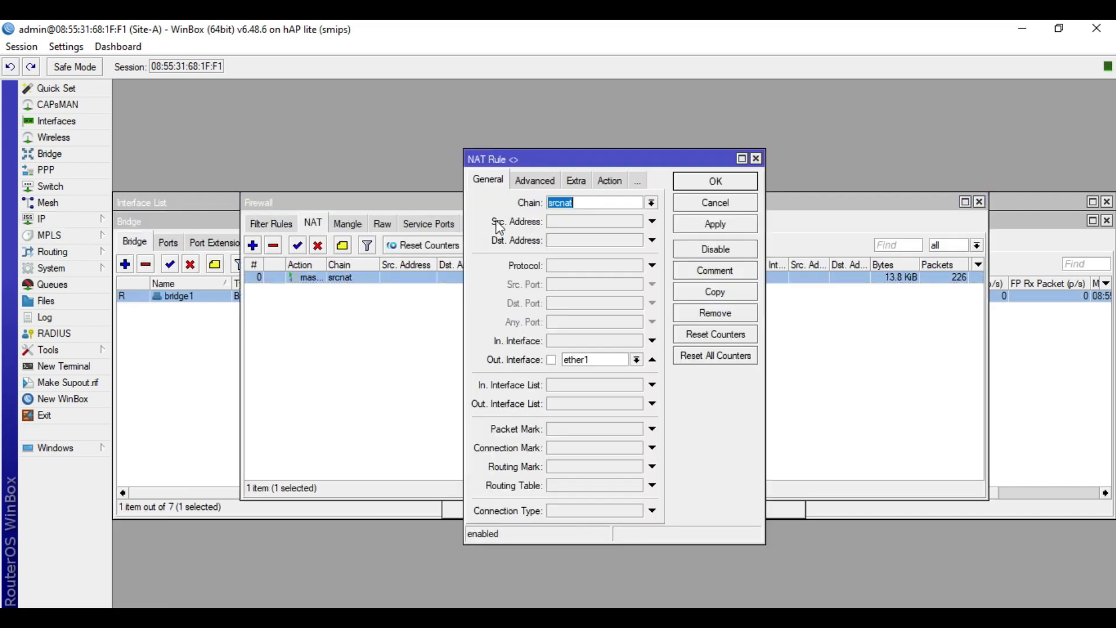
{"action": "left_click", "coordinate": [609, 181]}
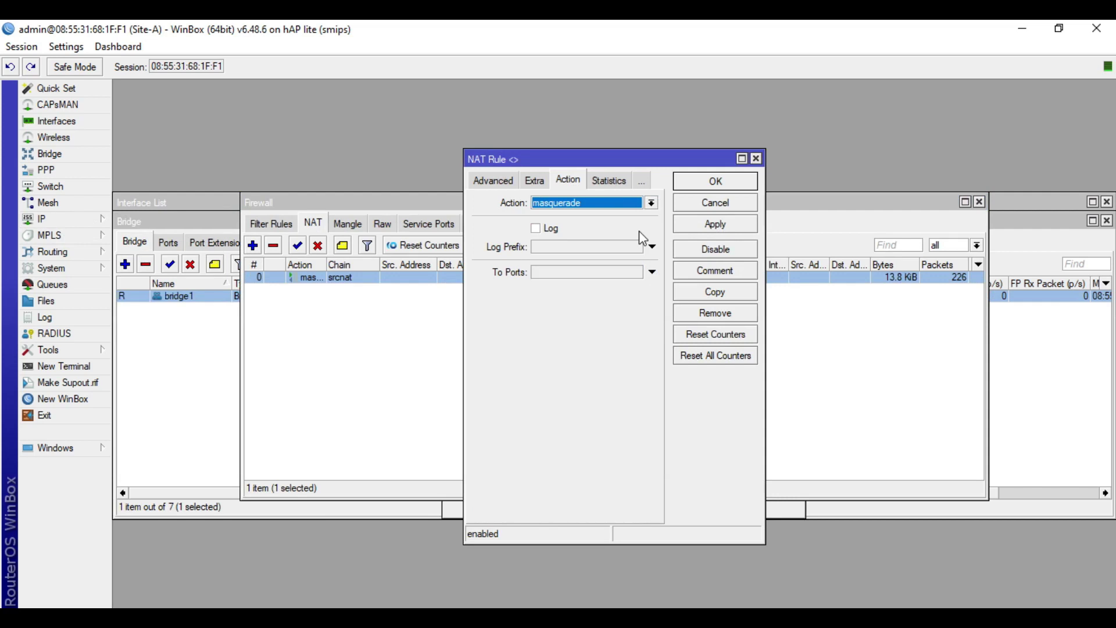
{"action": "left_click", "coordinate": [698, 204]}
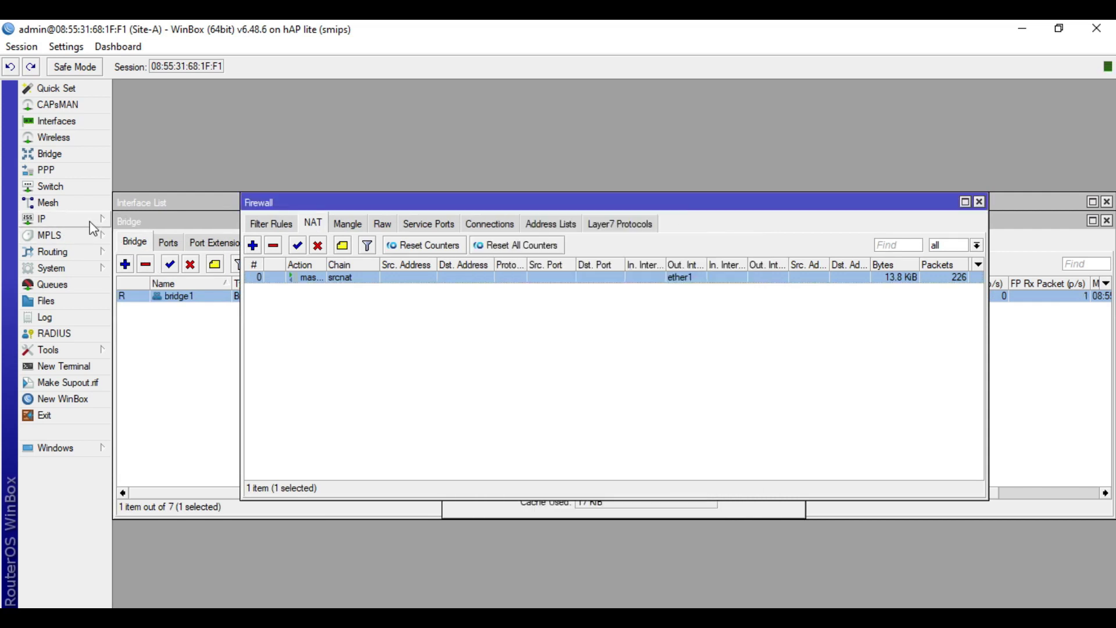
Inspect the gateway of the 0.0.0.0/0 default route in the route list, and close the route windows
{"action": "left_click", "coordinate": [58, 219]}
{"action": "left_click", "coordinate": [150, 468]}
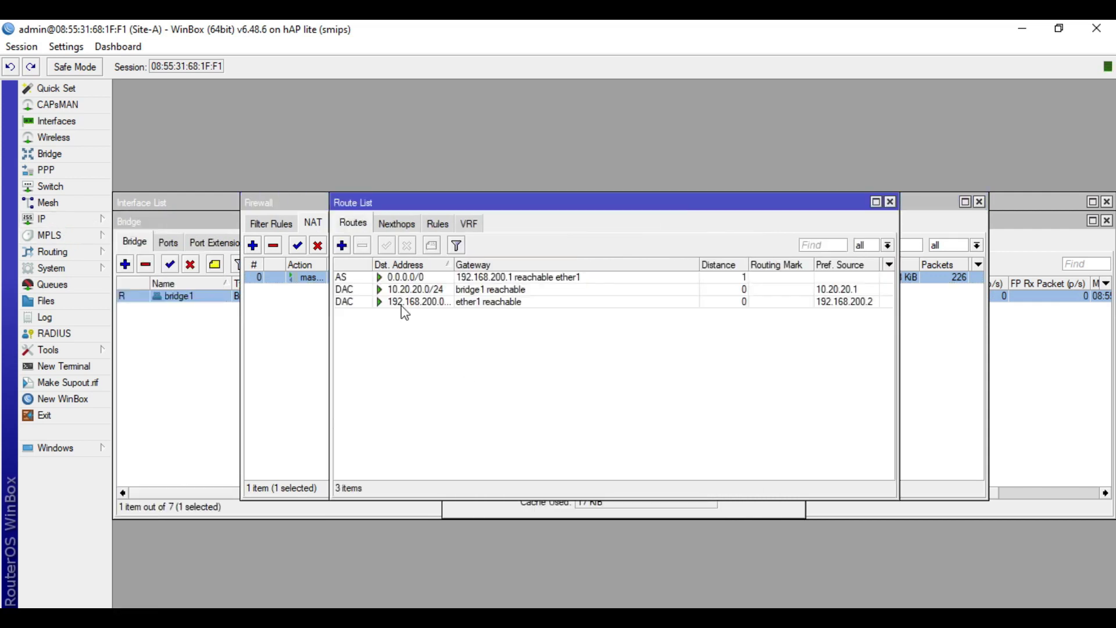
{"action": "double_click", "coordinate": [553, 278]}
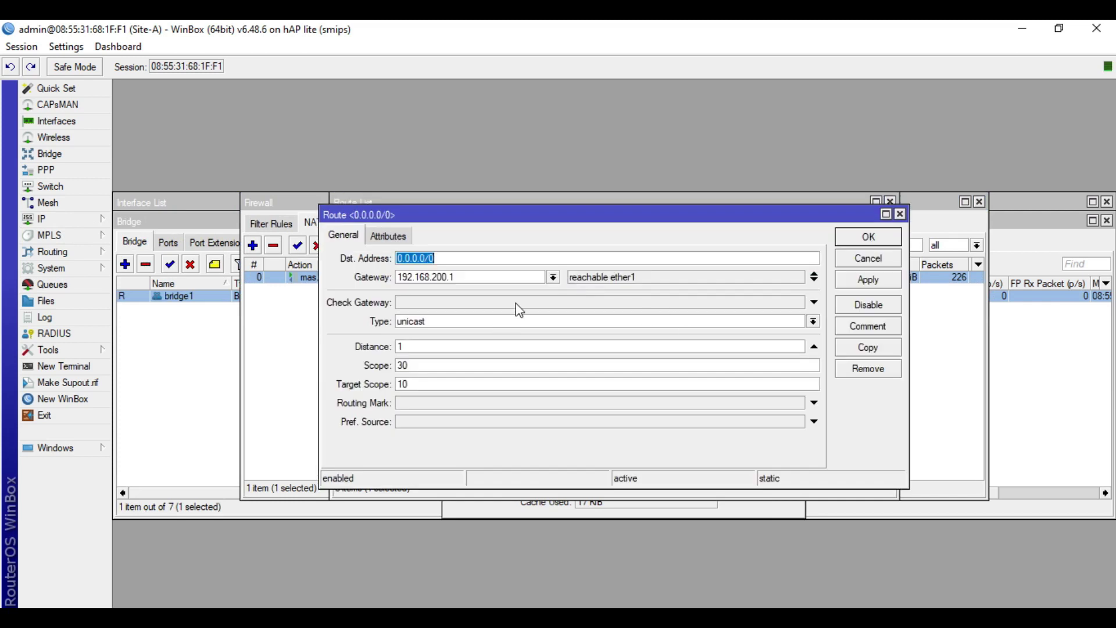
{"action": "left_click", "coordinate": [523, 278]}
{"action": "left_click", "coordinate": [900, 214]}
{"action": "left_click", "coordinate": [891, 201]}
Close the remaining firewall, DNS settings, bridge, interface list and address list windows
{"action": "left_click", "coordinate": [980, 201]}
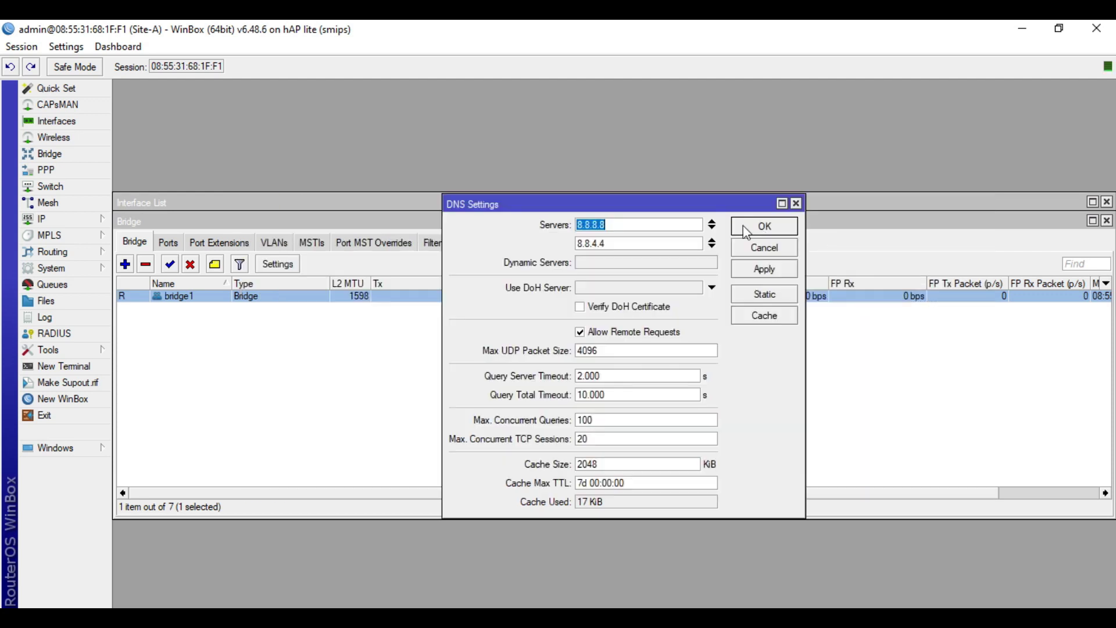
{"action": "left_click", "coordinate": [797, 203]}
{"action": "left_click", "coordinate": [1107, 220]}
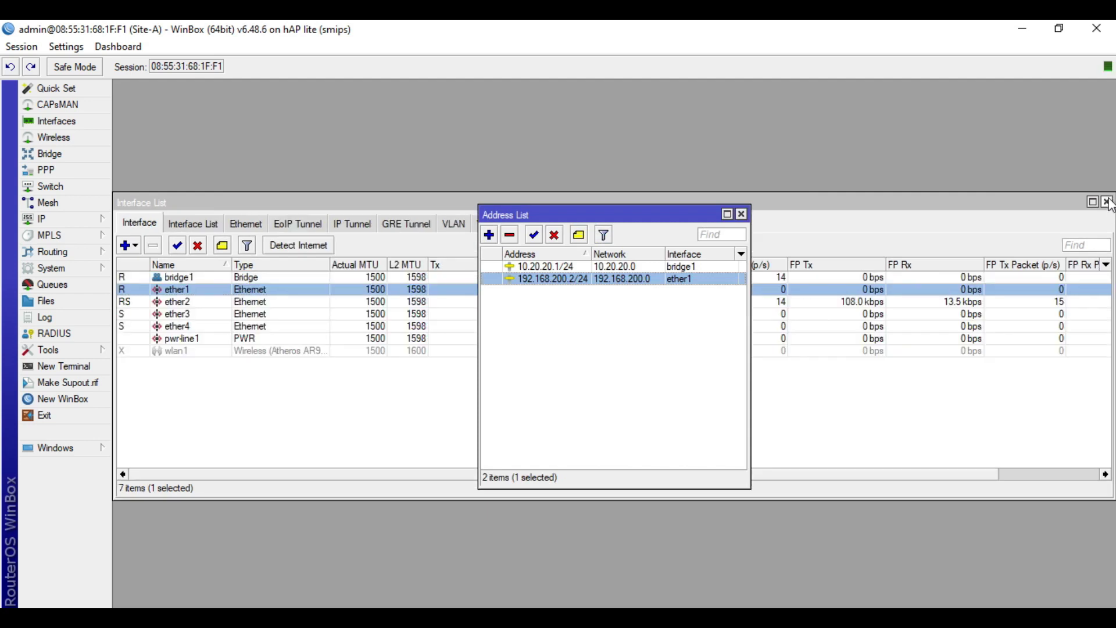
{"action": "left_click", "coordinate": [1107, 202]}
{"action": "left_click", "coordinate": [743, 215]}
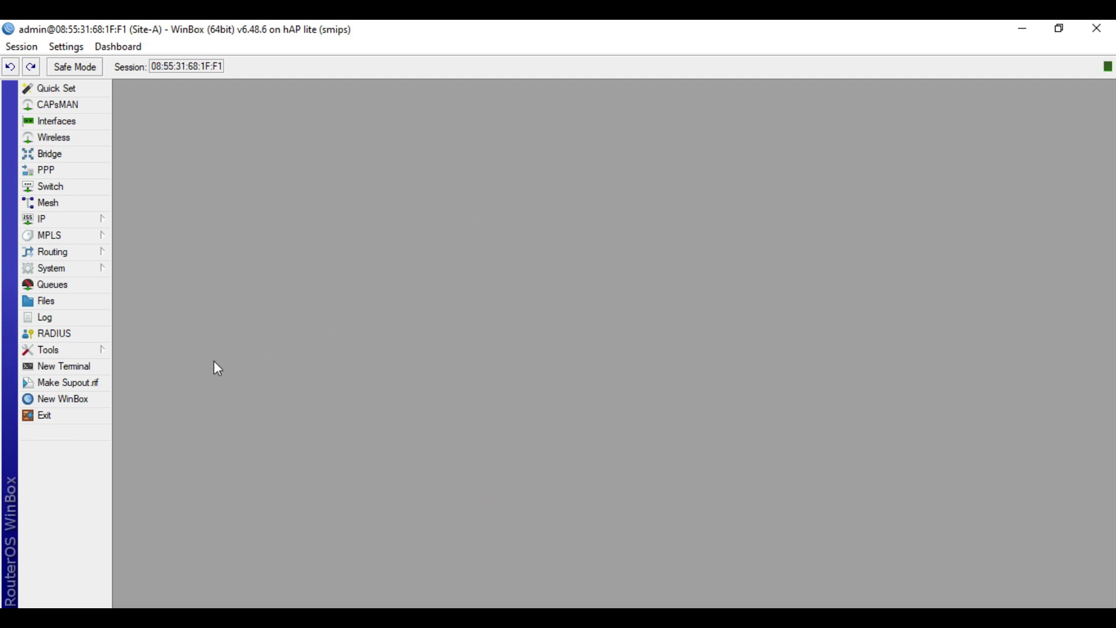
Test the router's internet connectivity with ping google.com in a new terminal, and close the terminal
{"action": "left_click", "coordinate": [90, 365]}
{"action": "type", "text": "ping google.com"}
{"action": "key", "text": "BackSpace"}
{"action": "key", "text": "BackSpace"}
{"action": "key", "text": "BackSpace"}
{"action": "key", "text": "BackSpace"}
{"action": "key", "text": "BackSpace"}
{"action": "key", "text": "BackSpace"}
{"action": "type", "text": "le.com"}
{"action": "key", "text": "Return"}
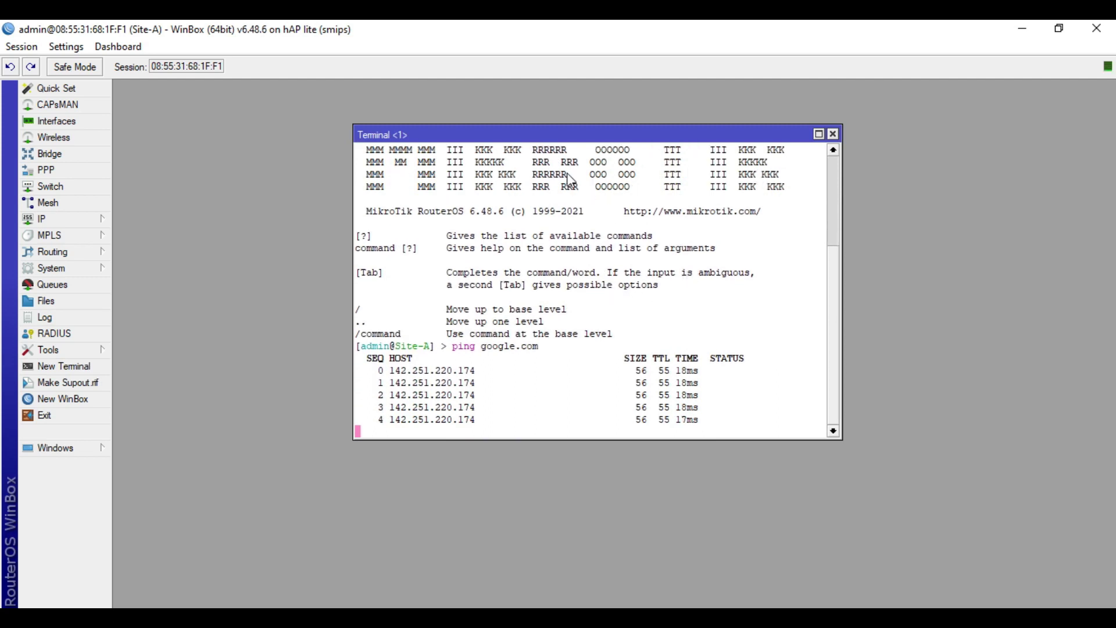
{"action": "mouse_move", "coordinate": [582, 139]}
{"action": "left_mouse_down"}
{"action": "mouse_move", "coordinate": [507, 136]}
{"action": "mouse_move", "coordinate": [581, 136]}
{"action": "left_mouse_up"}
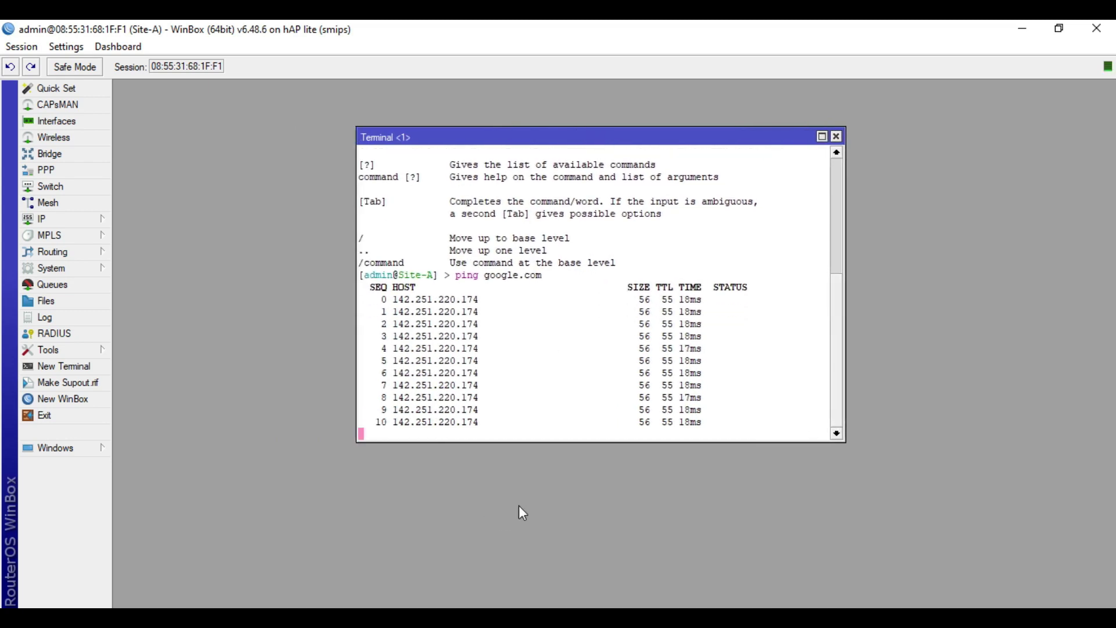
{"action": "left_click", "coordinate": [837, 136]}
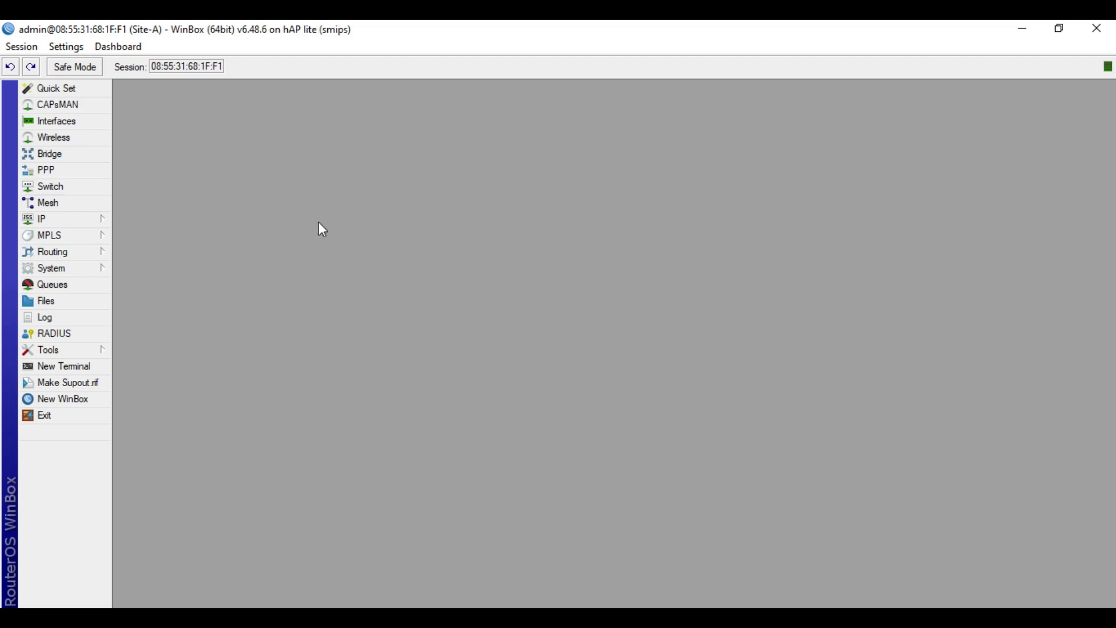
Enable the PPTP server in the PPP settings and save the change
{"action": "left_click", "coordinate": [58, 170]}
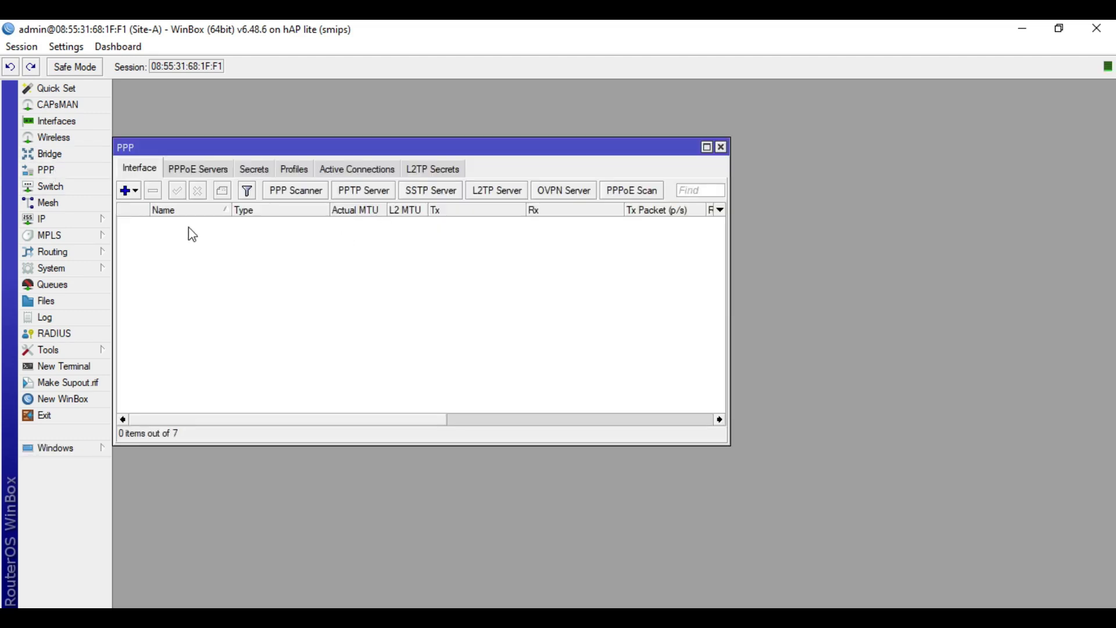
{"action": "left_click", "coordinate": [375, 191]}
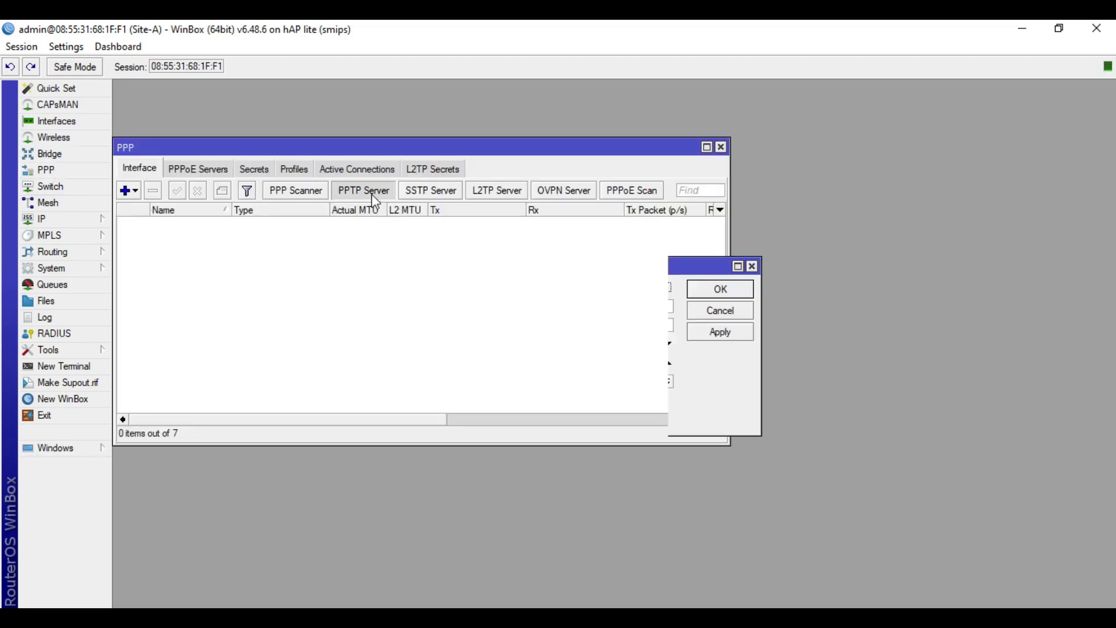
{"action": "left_click", "coordinate": [571, 291]}
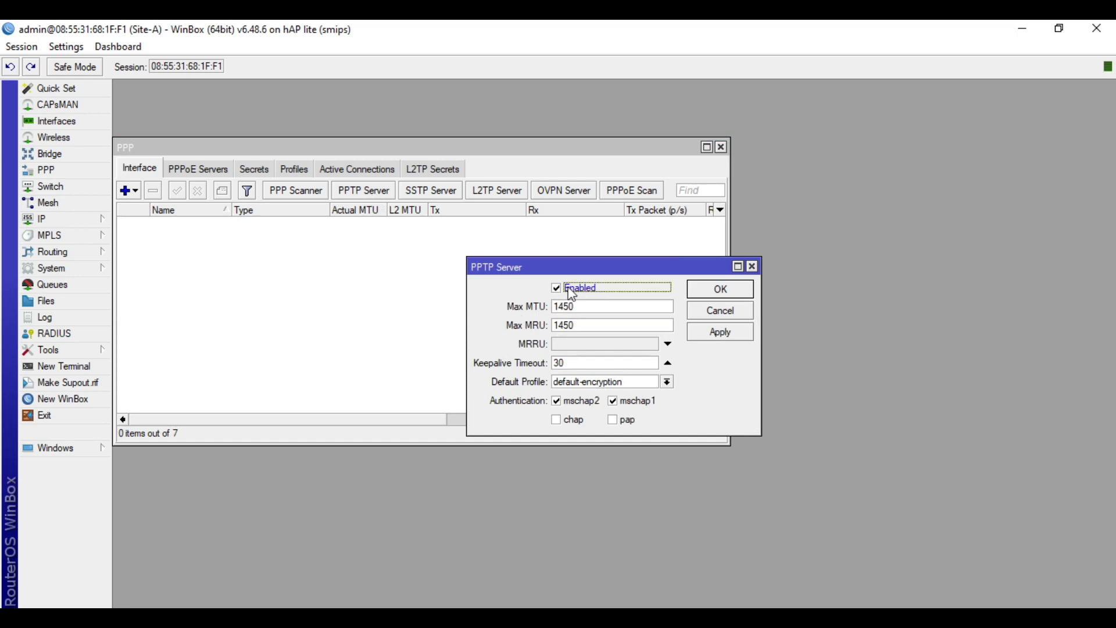
{"action": "left_click", "coordinate": [727, 334]}
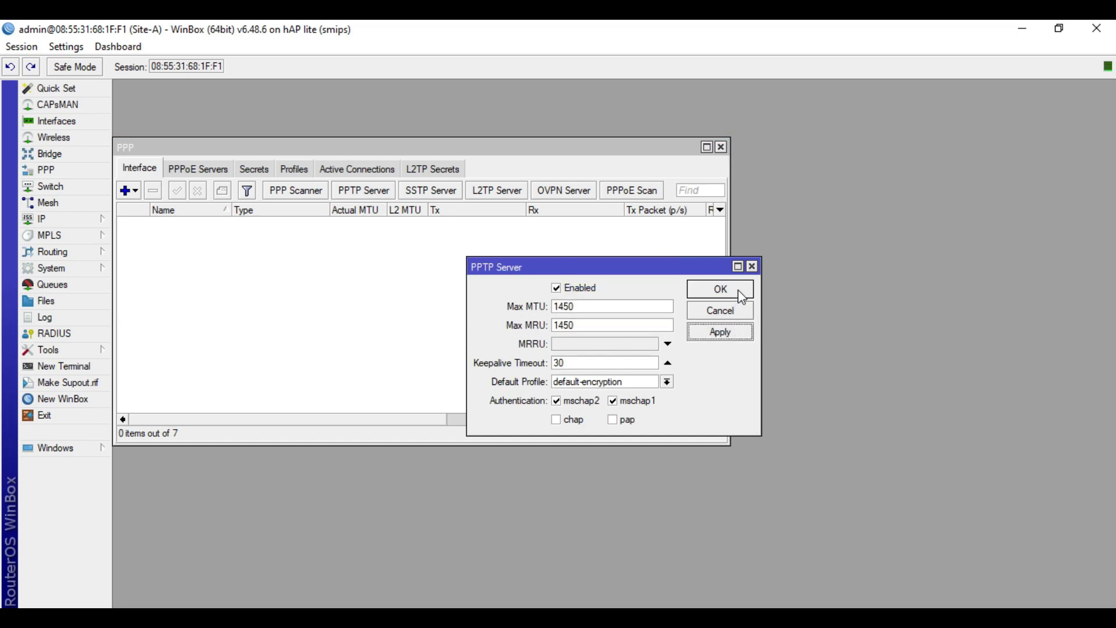
{"action": "left_click", "coordinate": [733, 290]}
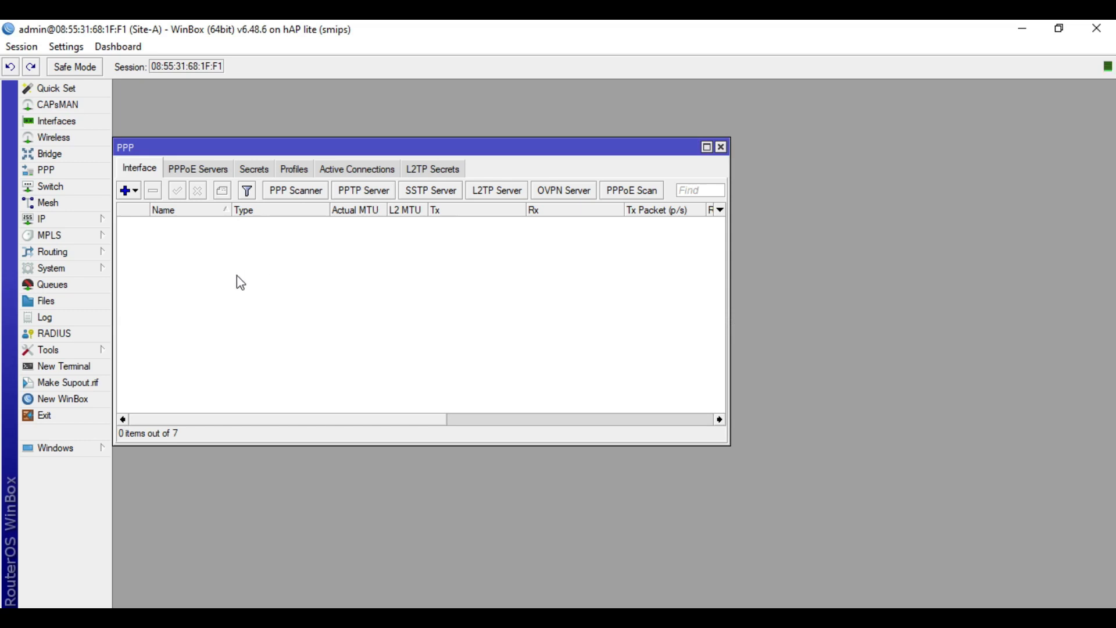
Set the Only One limit of the default-encryption PPP profile to no and save the profile
{"action": "left_click", "coordinate": [295, 170]}
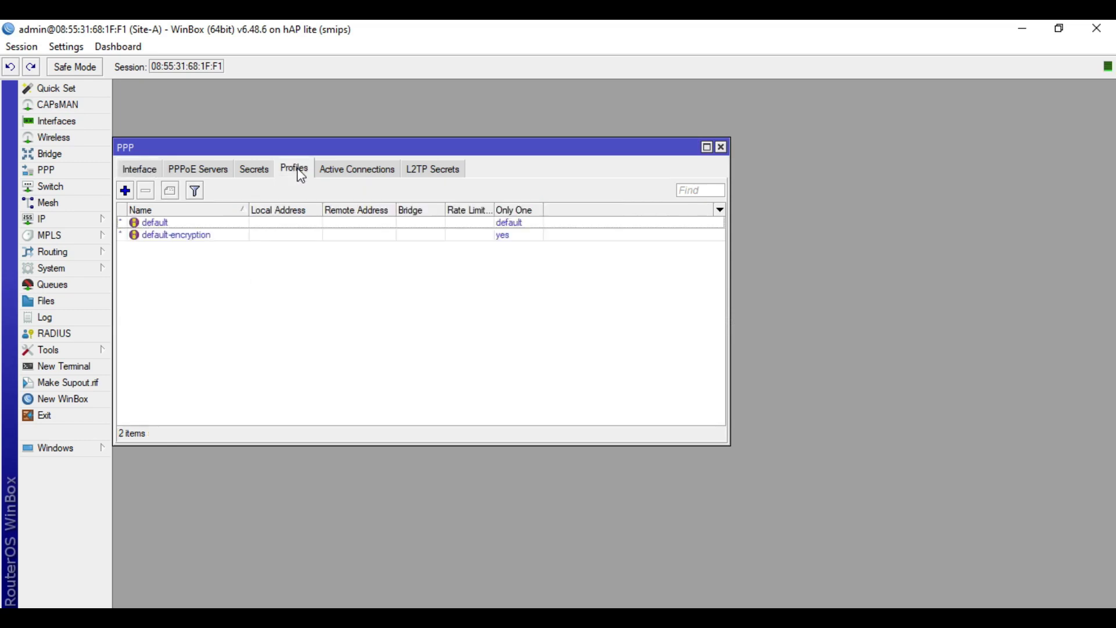
{"action": "left_click", "coordinate": [199, 239]}
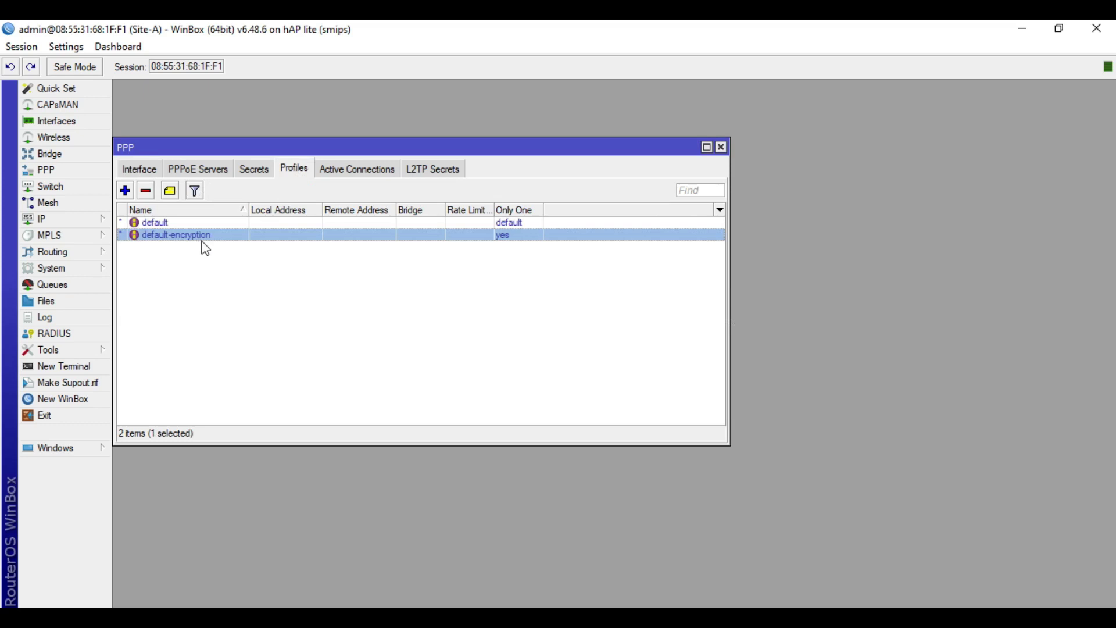
{"action": "double_click", "coordinate": [232, 237]}
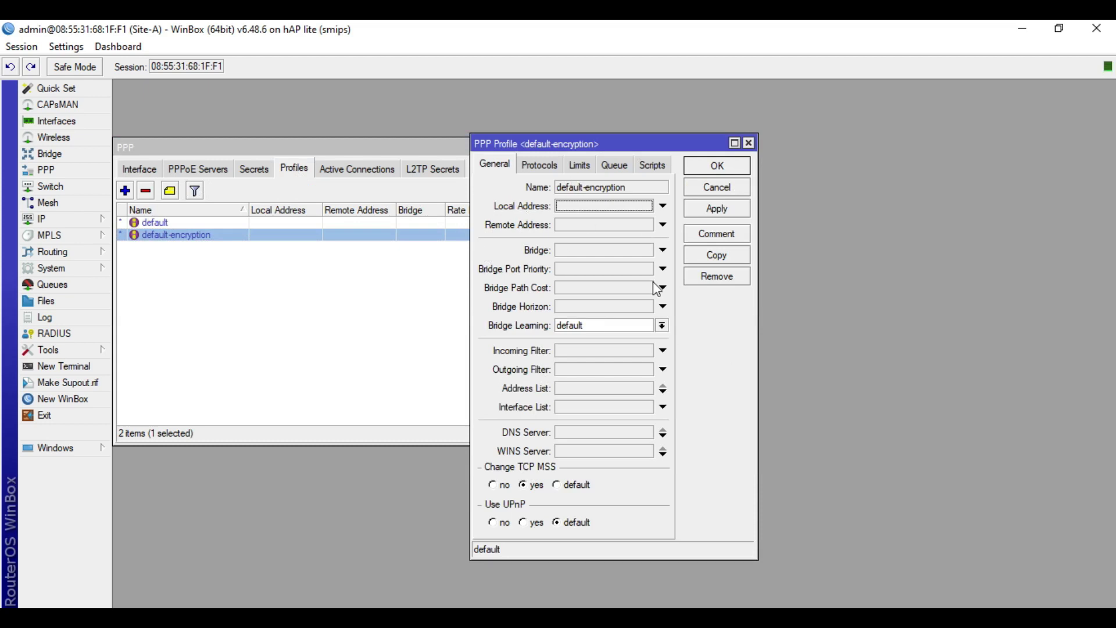
{"action": "left_click", "coordinate": [540, 165]}
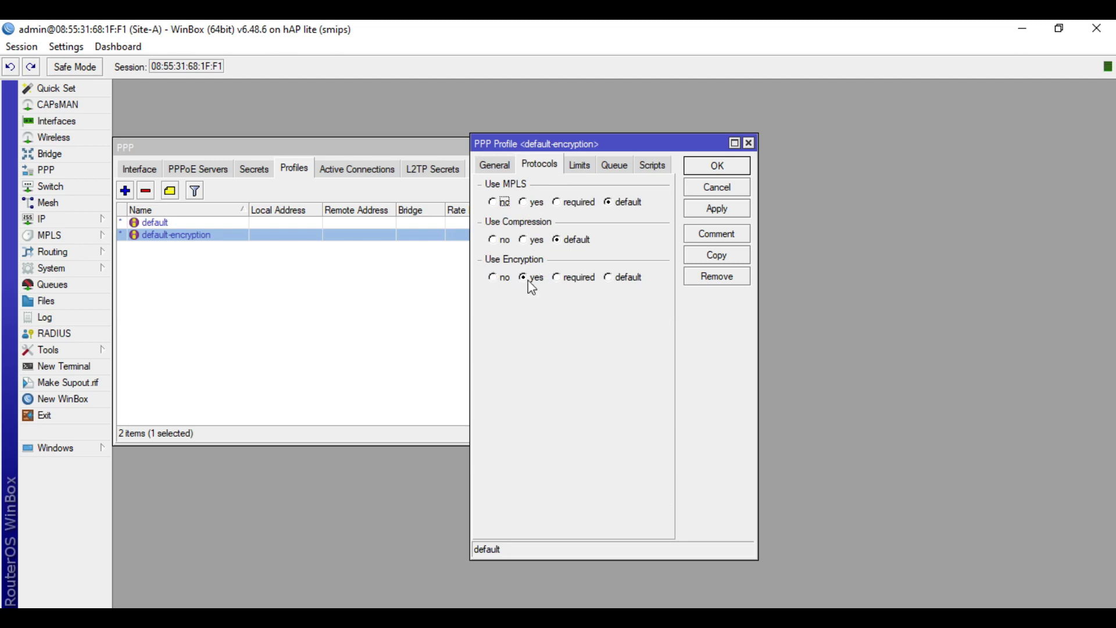
{"action": "left_click", "coordinate": [581, 167]}
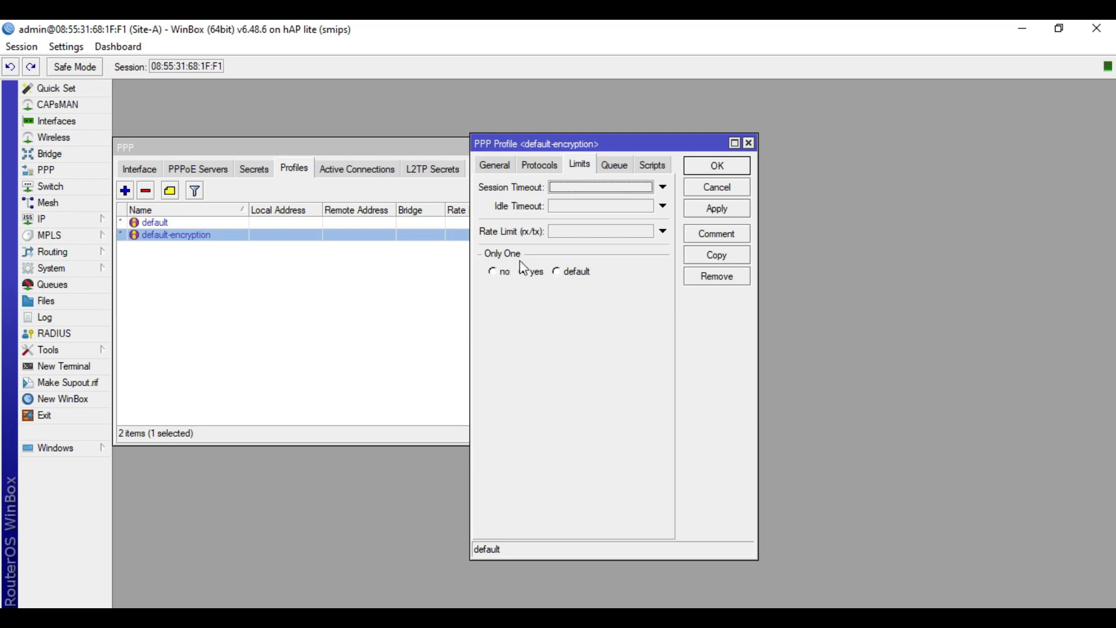
{"action": "left_click", "coordinate": [492, 273]}
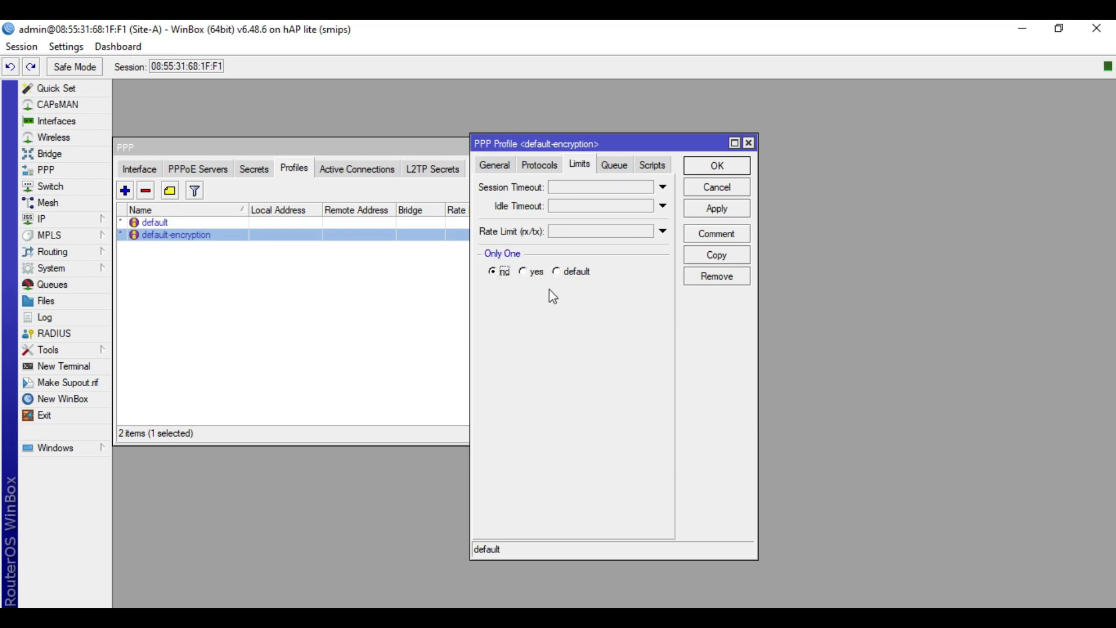
{"action": "left_click", "coordinate": [724, 209]}
{"action": "left_click", "coordinate": [736, 169]}
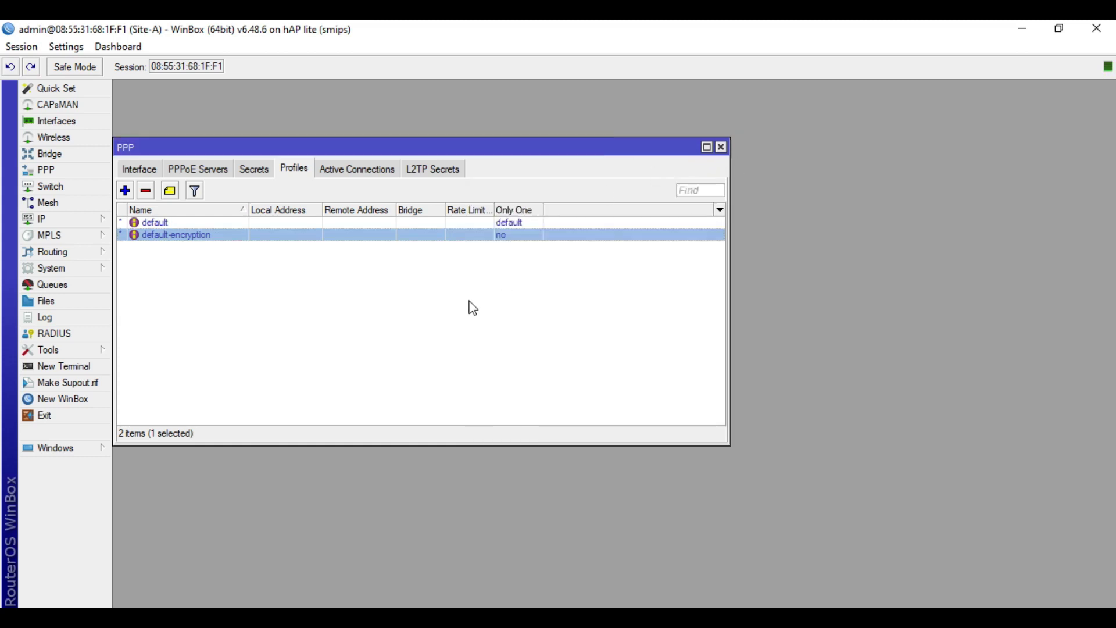
Add a new PPP secret named pptp-test and enter its password
{"action": "left_click", "coordinate": [425, 298]}
{"action": "left_click", "coordinate": [256, 170]}
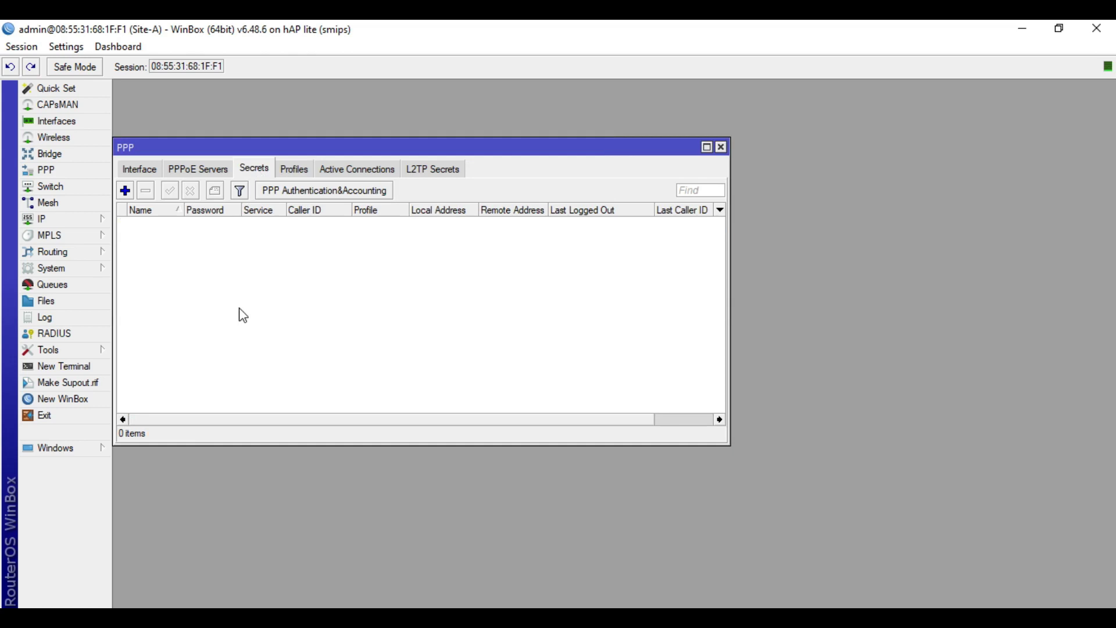
{"action": "mouse_move", "coordinate": [323, 146]}
{"action": "left_mouse_down"}
{"action": "mouse_move", "coordinate": [349, 132]}
{"action": "mouse_move", "coordinate": [327, 129]}
{"action": "left_mouse_up"}
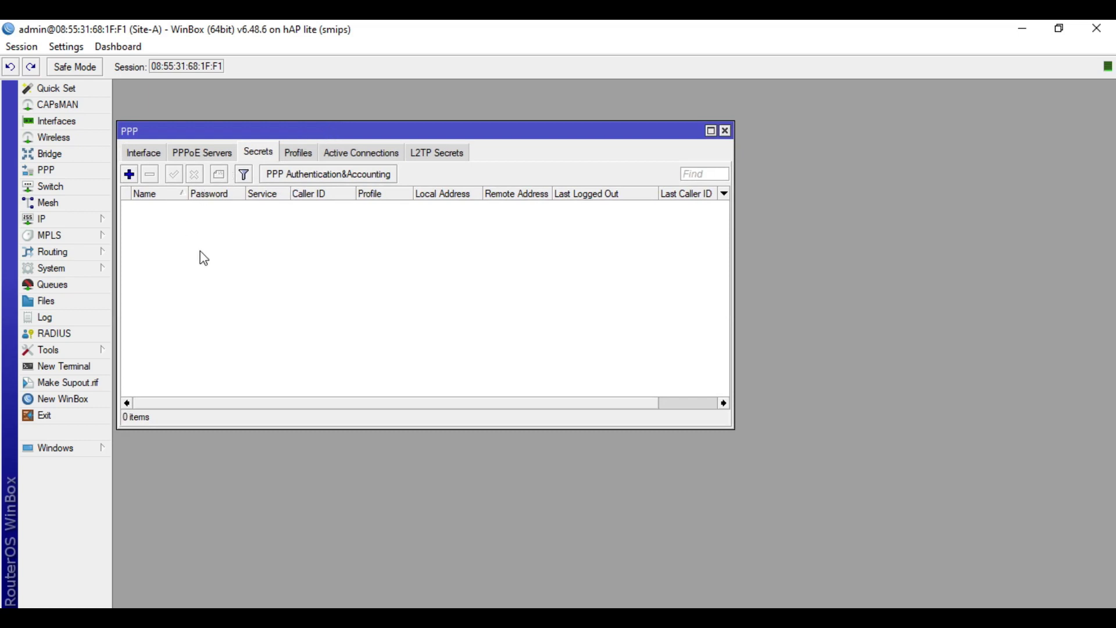
{"action": "left_click", "coordinate": [129, 174]}
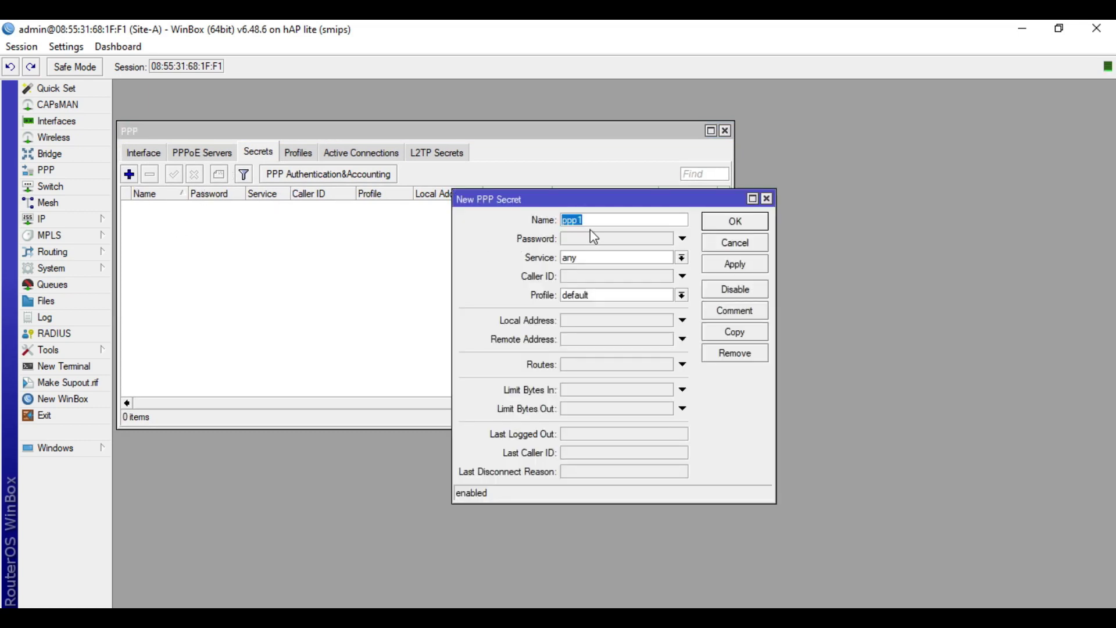
{"action": "type", "text": "pptp-test"}
{"action": "left_click", "coordinate": [593, 239]}
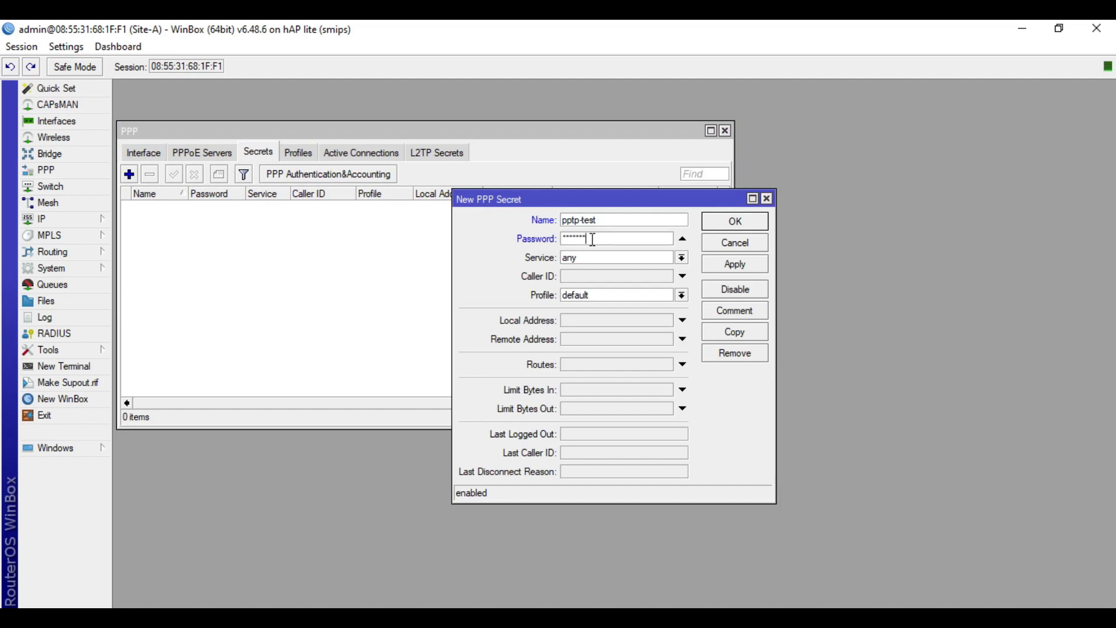
Set the new PPP secret's service to pptp and its profile to default-encryption
{"action": "left_click", "coordinate": [603, 258]}
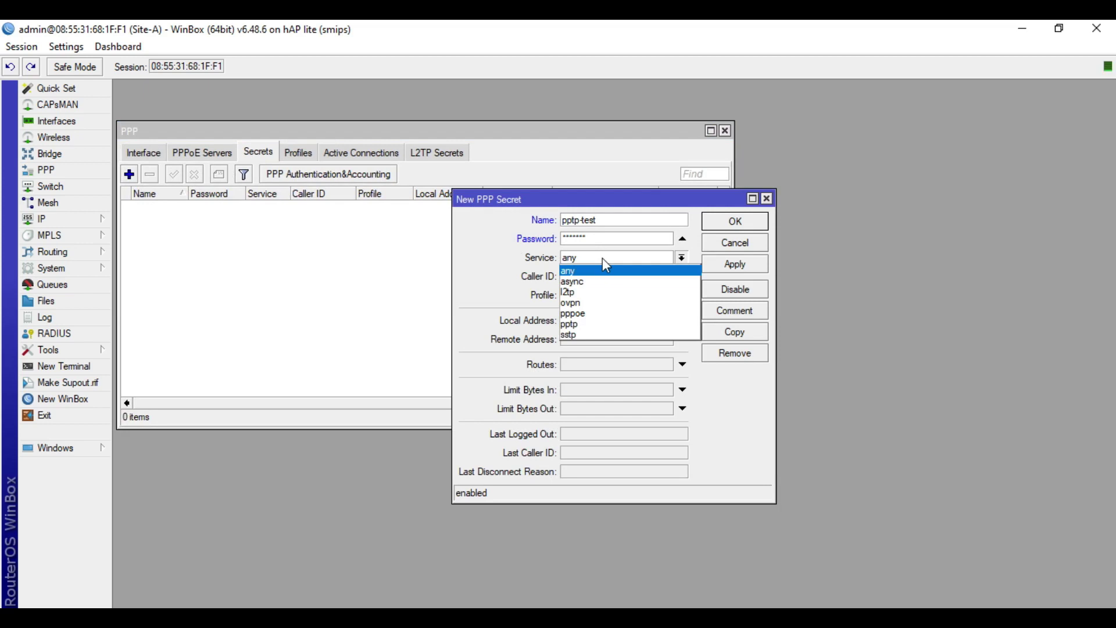
{"action": "left_click", "coordinate": [588, 333]}
{"action": "left_click", "coordinate": [588, 297]}
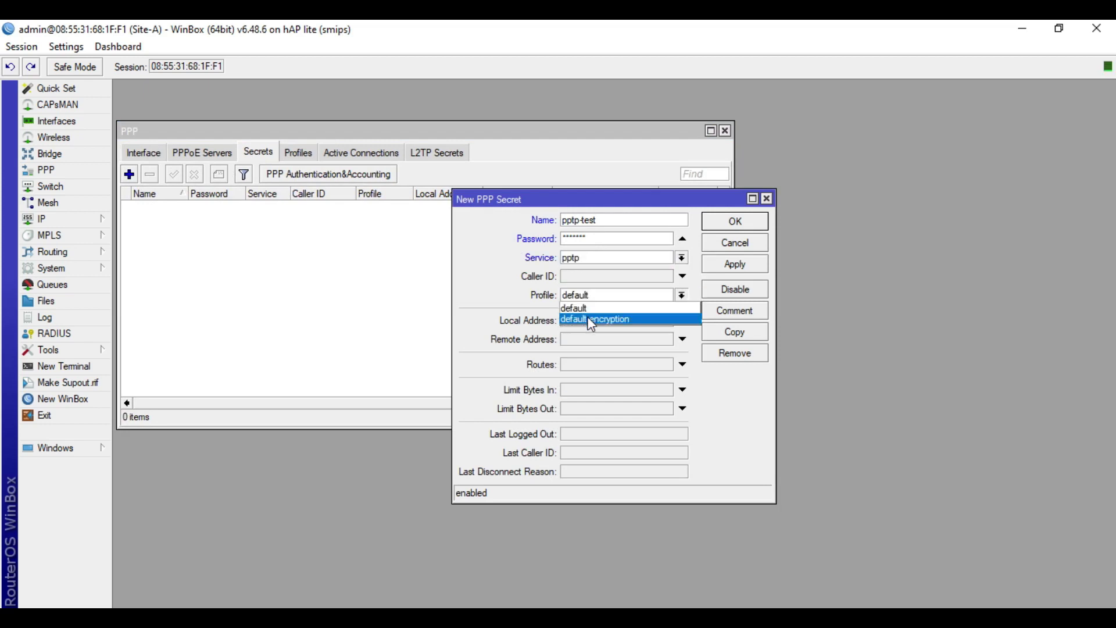
{"action": "left_click", "coordinate": [592, 321]}
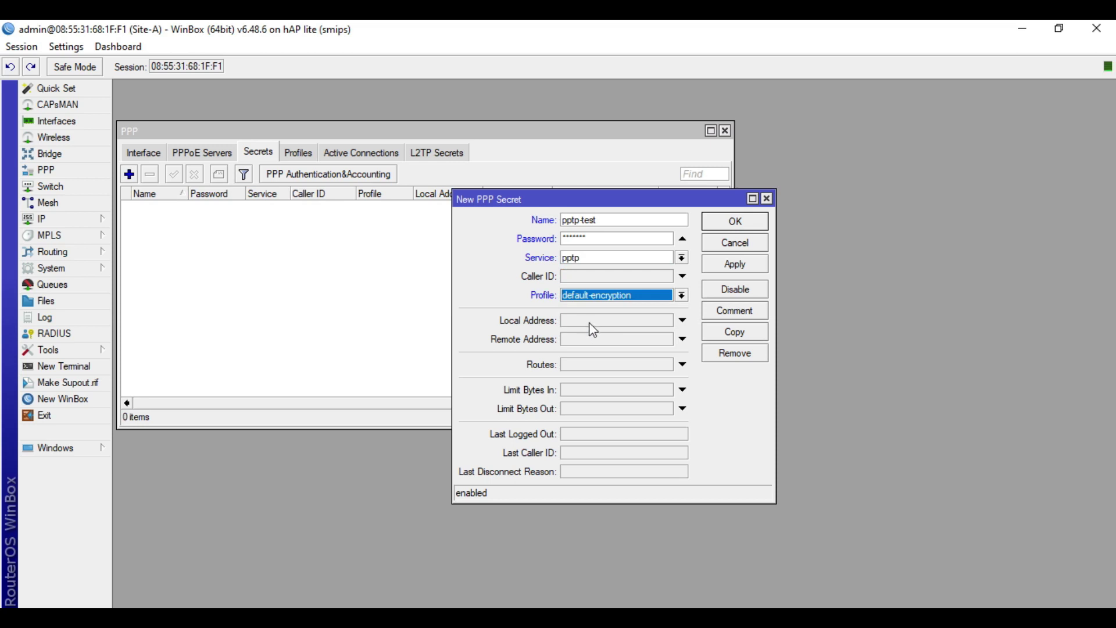
Set the secret's local address to 10.1.1.1 and check it against the tunnel addresses in the VPN.pdf diagram
{"action": "left_click", "coordinate": [591, 321]}
{"action": "type", "text": "10.1.1.1"}
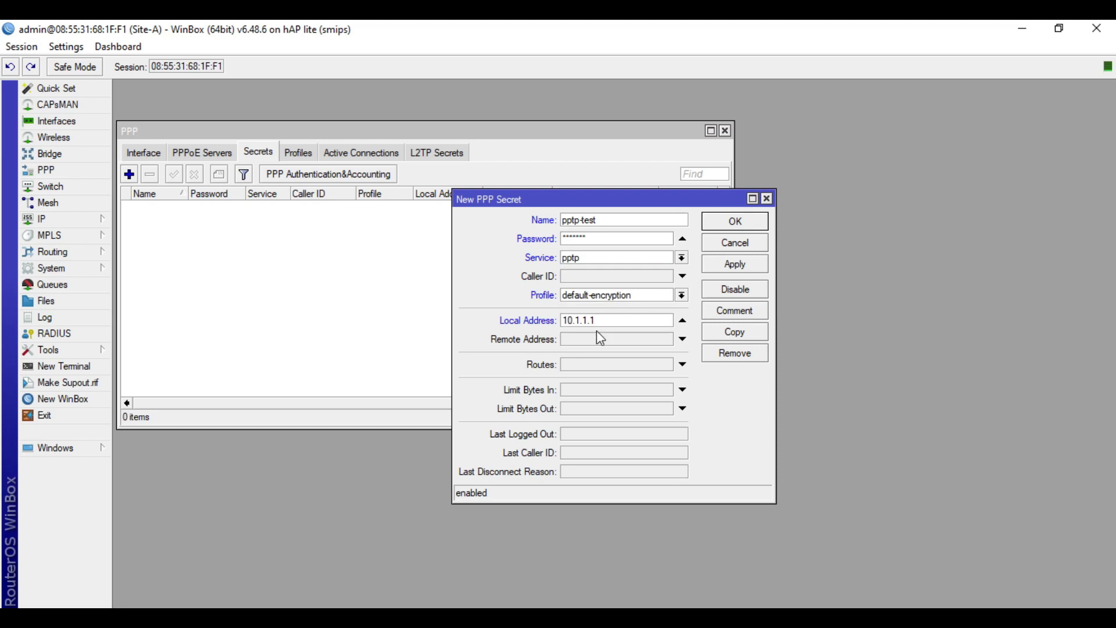
{"action": "left_click_drag", "start_coordinate": [612, 320], "coordinate": [559, 321]}
{"action": "left_click", "coordinate": [348, 599]}
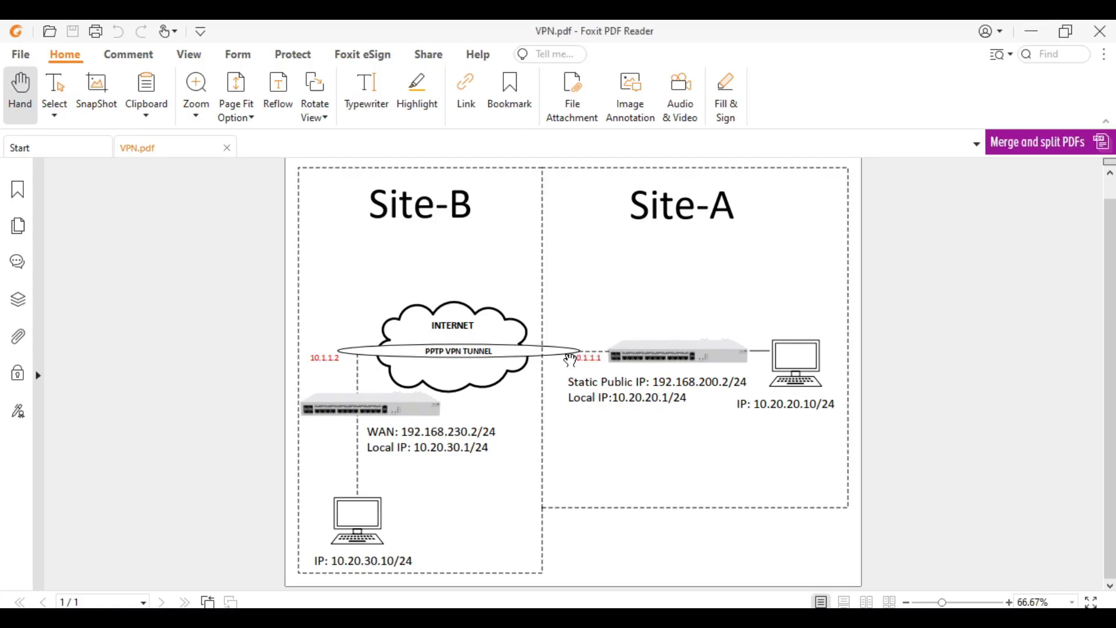
{"action": "left_click", "coordinate": [1032, 31]}
Set the secret's remote address to 10.1.1.2, then apply and save the PPP secret
{"action": "left_click", "coordinate": [610, 342]}
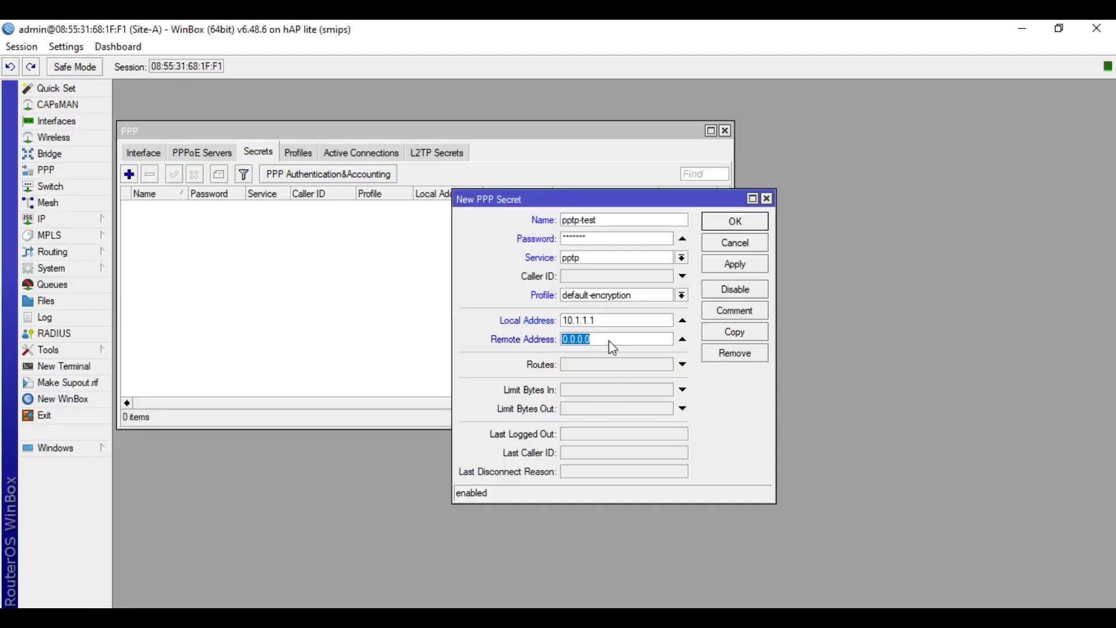
{"action": "type", "text": "10."}
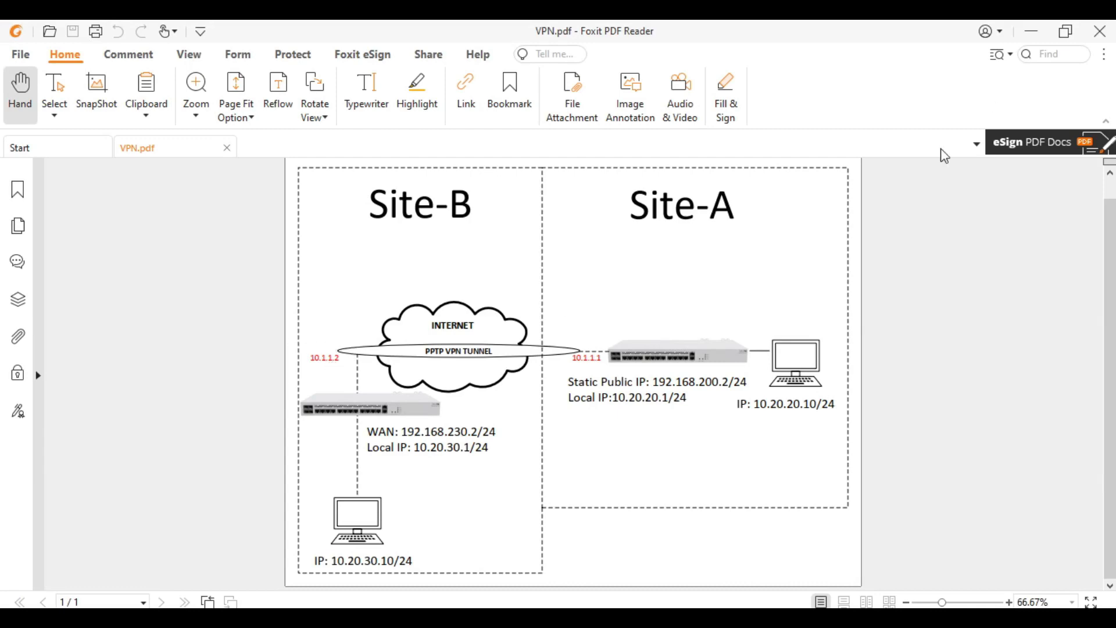
{"action": "left_click", "coordinate": [1031, 31]}
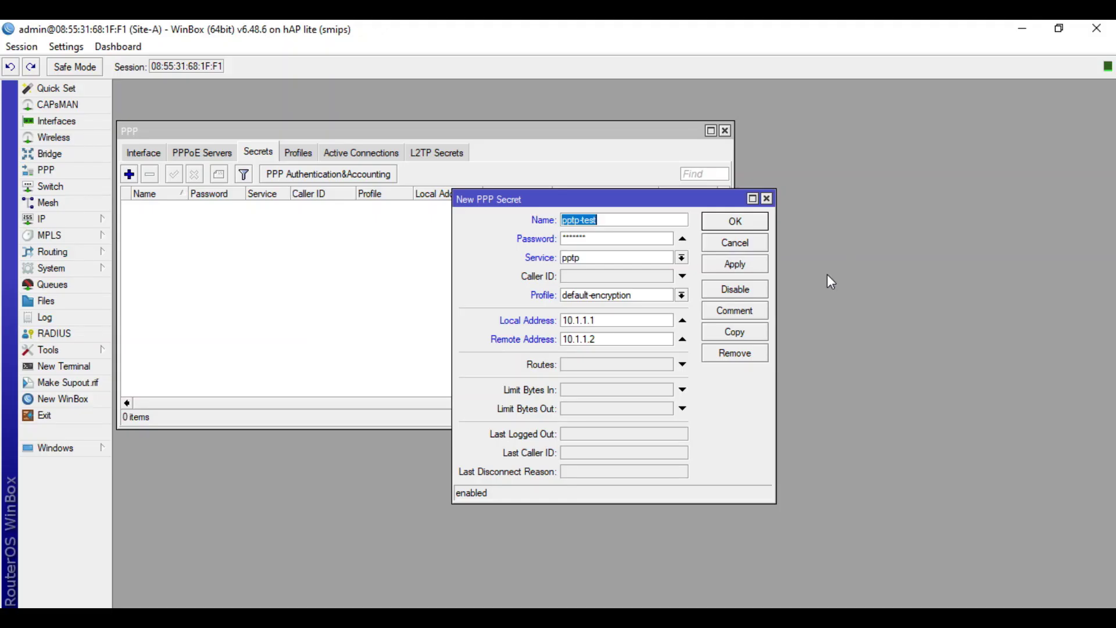
{"action": "left_click", "coordinate": [743, 269]}
{"action": "left_click", "coordinate": [747, 222]}
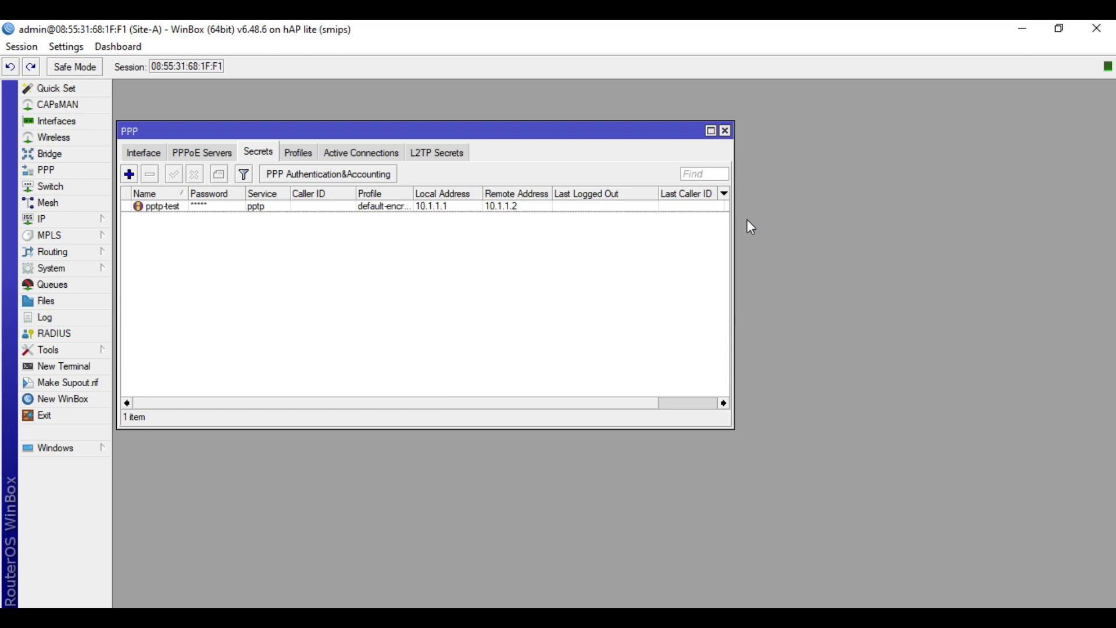
{"action": "mouse_move", "coordinate": [438, 127]}
{"action": "left_mouse_down"}
{"action": "mouse_move", "coordinate": [471, 115]}
{"action": "mouse_move", "coordinate": [431, 113]}
{"action": "mouse_move", "coordinate": [441, 110]}
{"action": "left_mouse_up"}
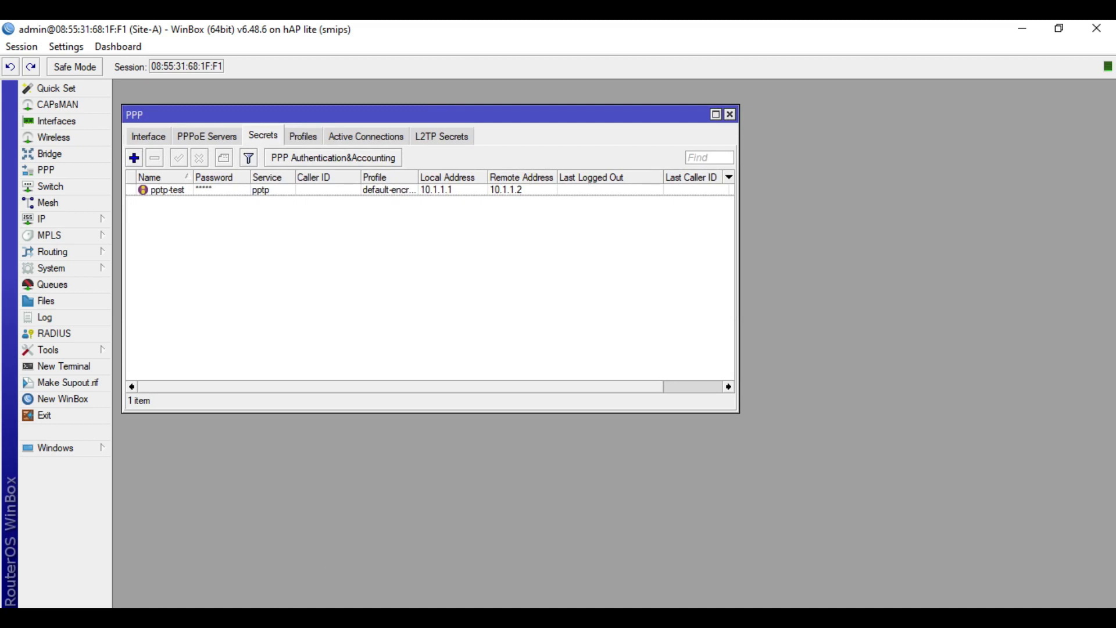
Switch to the WinBox login window, refresh the neighbor list and connect to the Site-B router
{"action": "key", "text": "alt+Tab"}
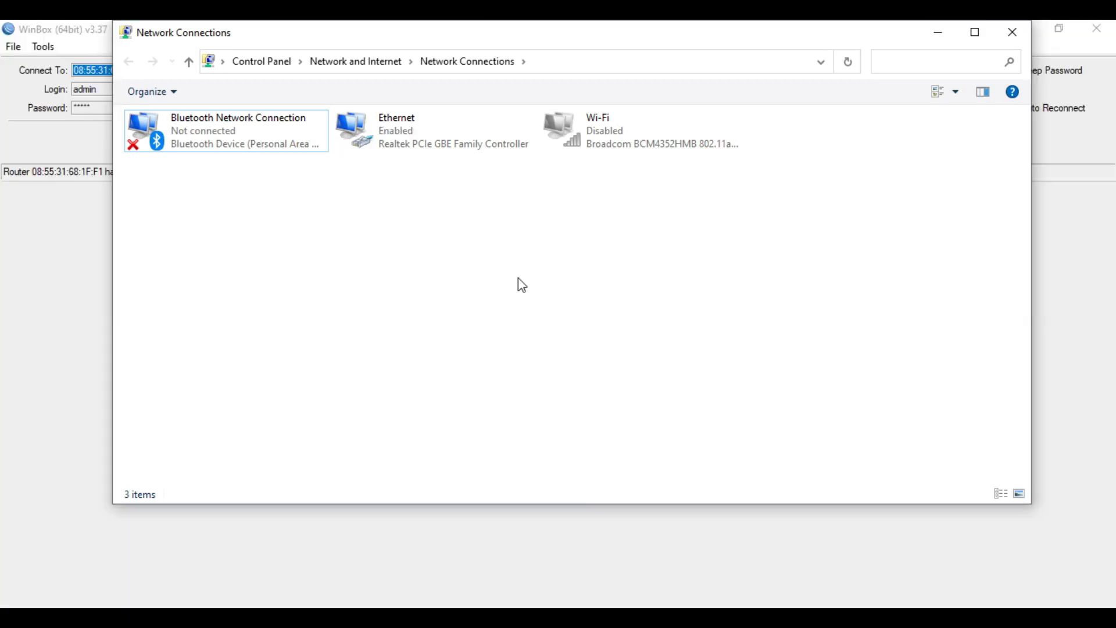
{"action": "left_click", "coordinate": [35, 282]}
{"action": "left_click", "coordinate": [981, 145]}
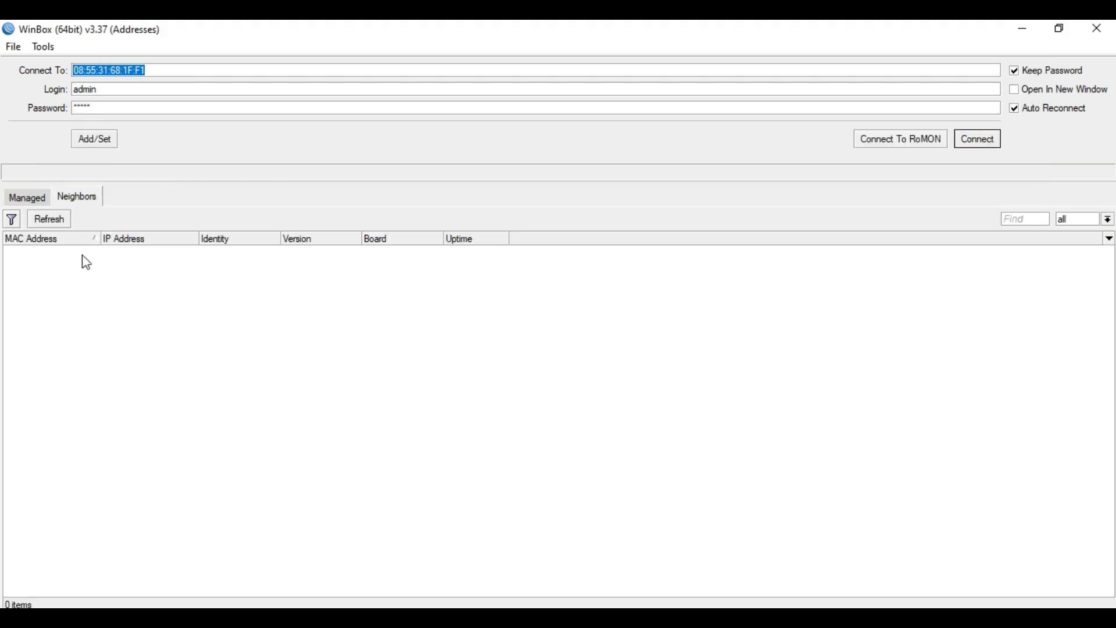
{"action": "left_click", "coordinate": [58, 224]}
{"action": "left_click", "coordinate": [61, 221]}
{"action": "left_click", "coordinate": [51, 254]}
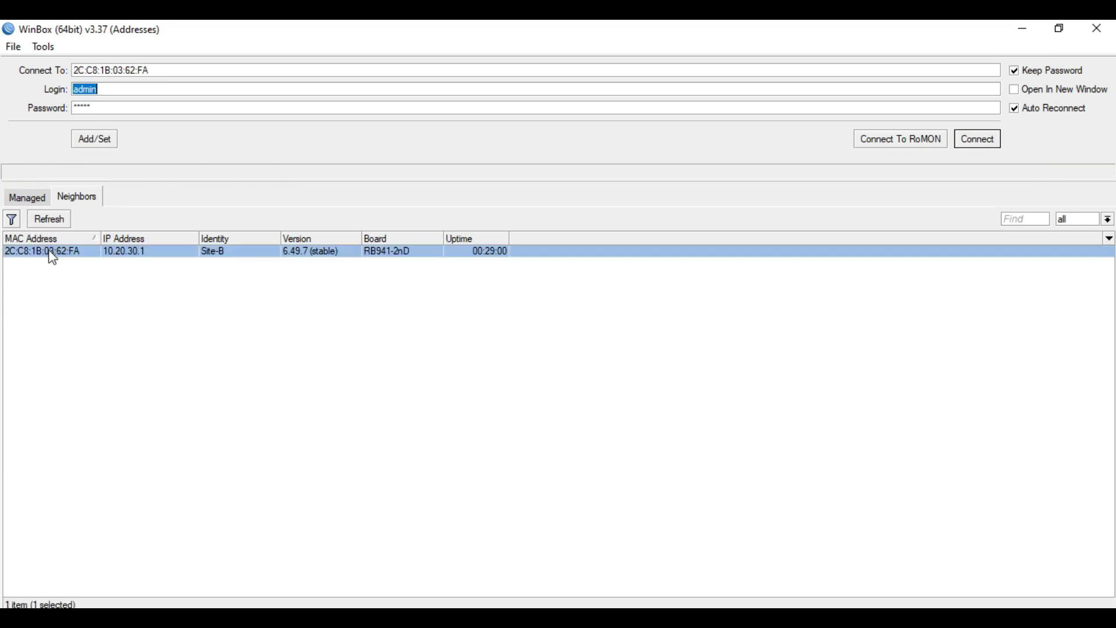
{"action": "left_click", "coordinate": [975, 143]}
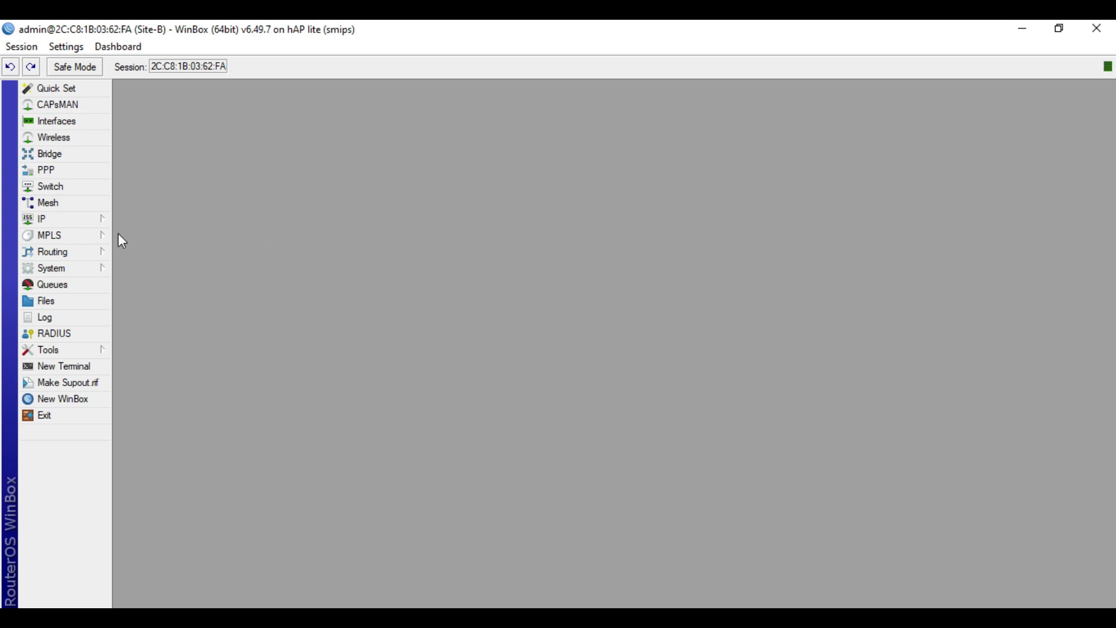
Review Site-B's ether1 interface, bridge1 and the ports assigned to the bridge
{"action": "left_click", "coordinate": [58, 122]}
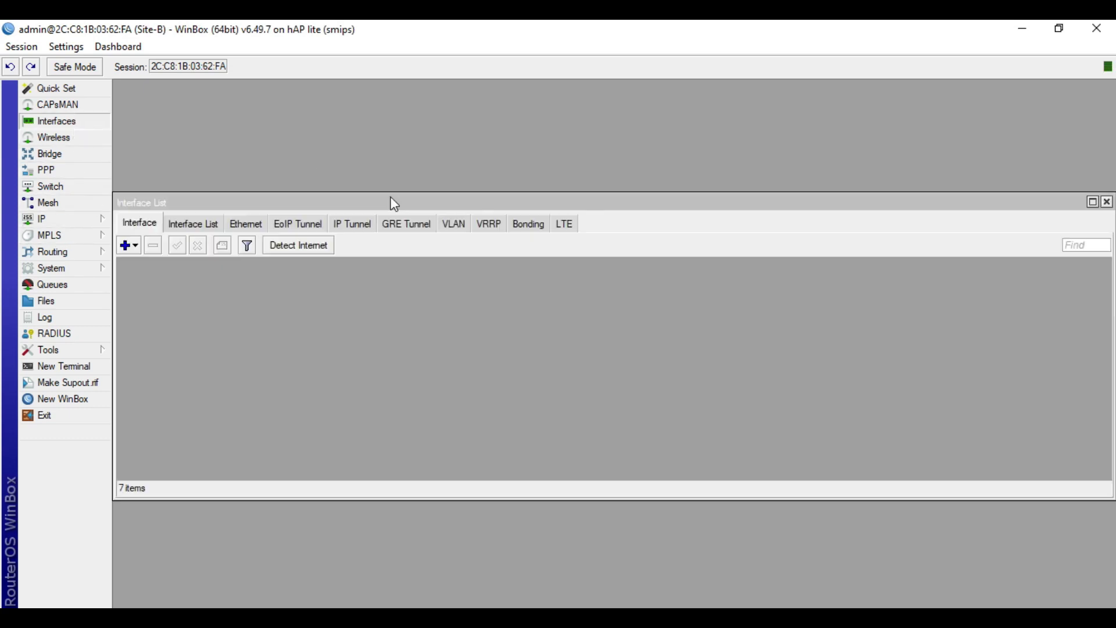
{"action": "left_click", "coordinate": [225, 291]}
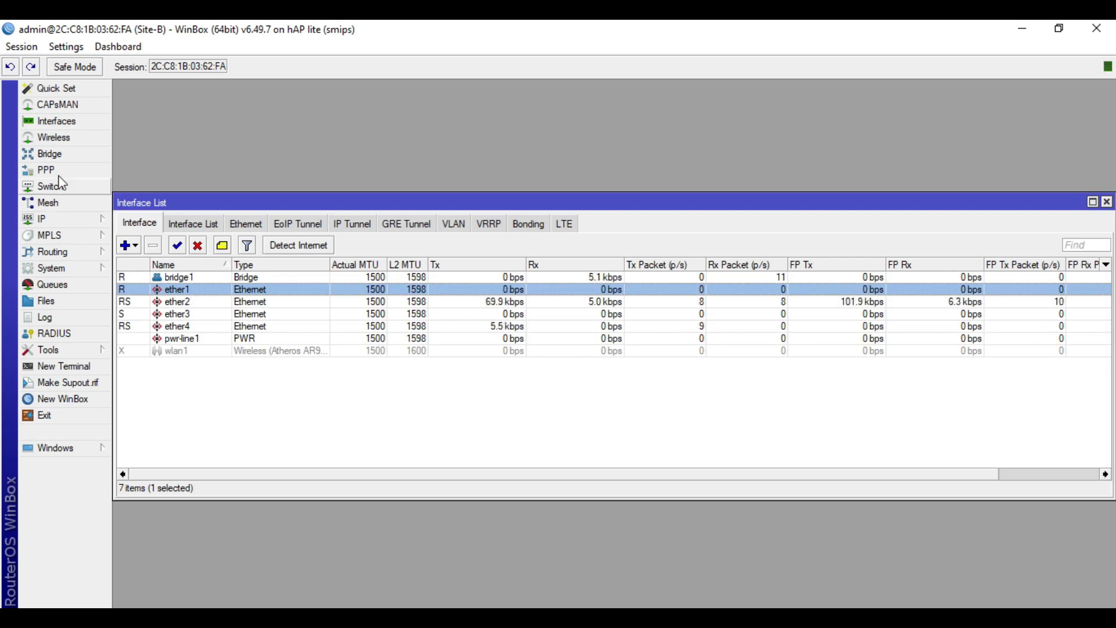
{"action": "left_click", "coordinate": [58, 156]}
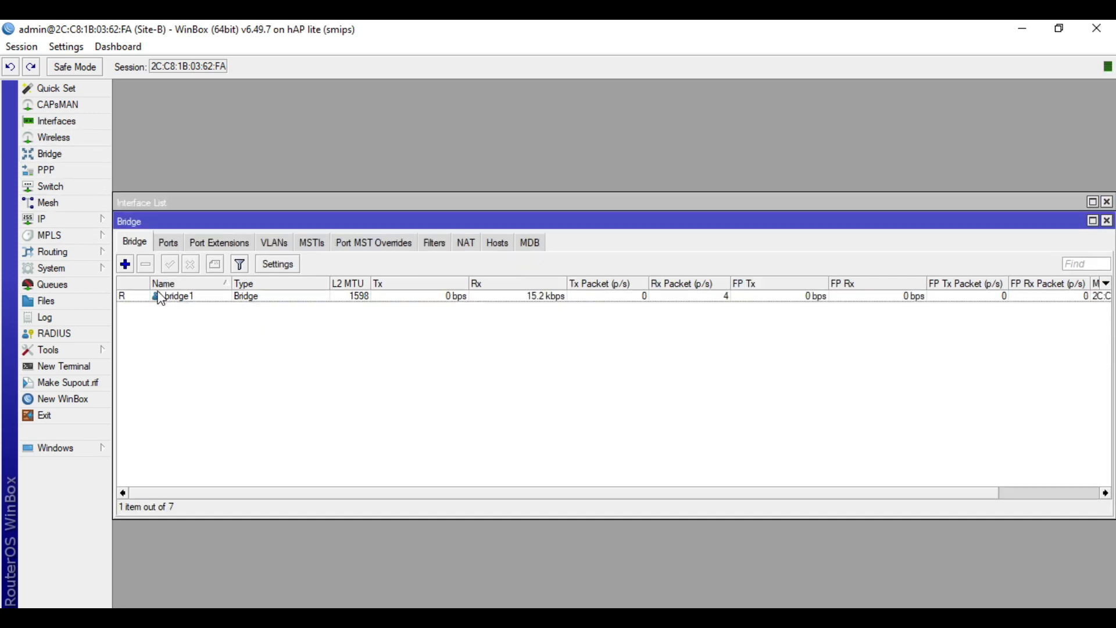
{"action": "left_click", "coordinate": [161, 297]}
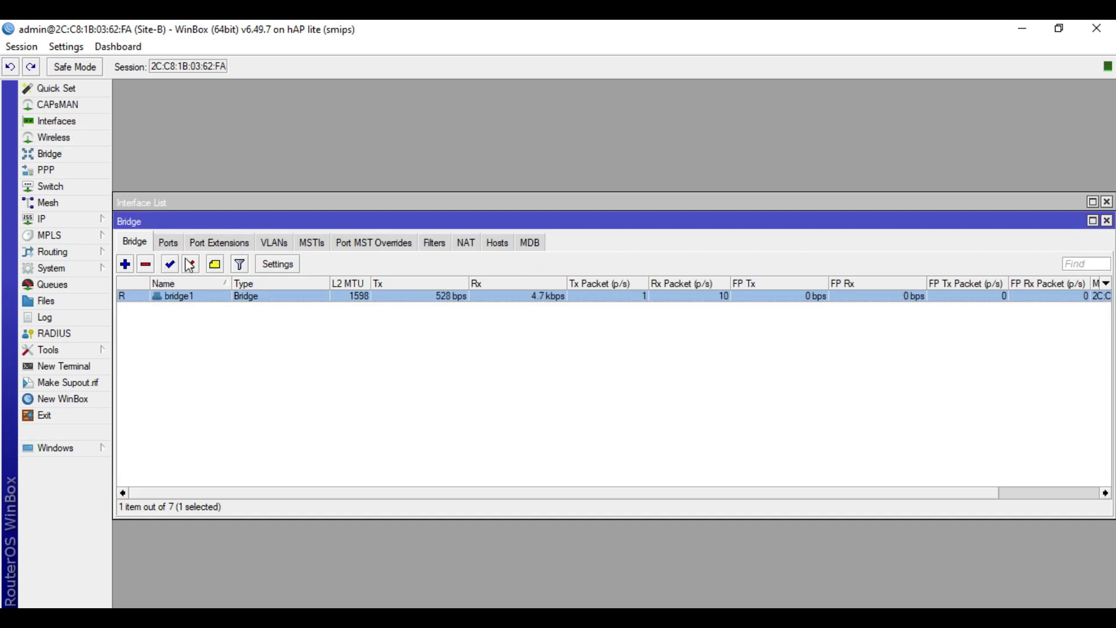
{"action": "left_click", "coordinate": [168, 243]}
{"action": "left_click", "coordinate": [201, 297]}
{"action": "left_click", "coordinate": [201, 309]}
{"action": "left_click", "coordinate": [200, 321]}
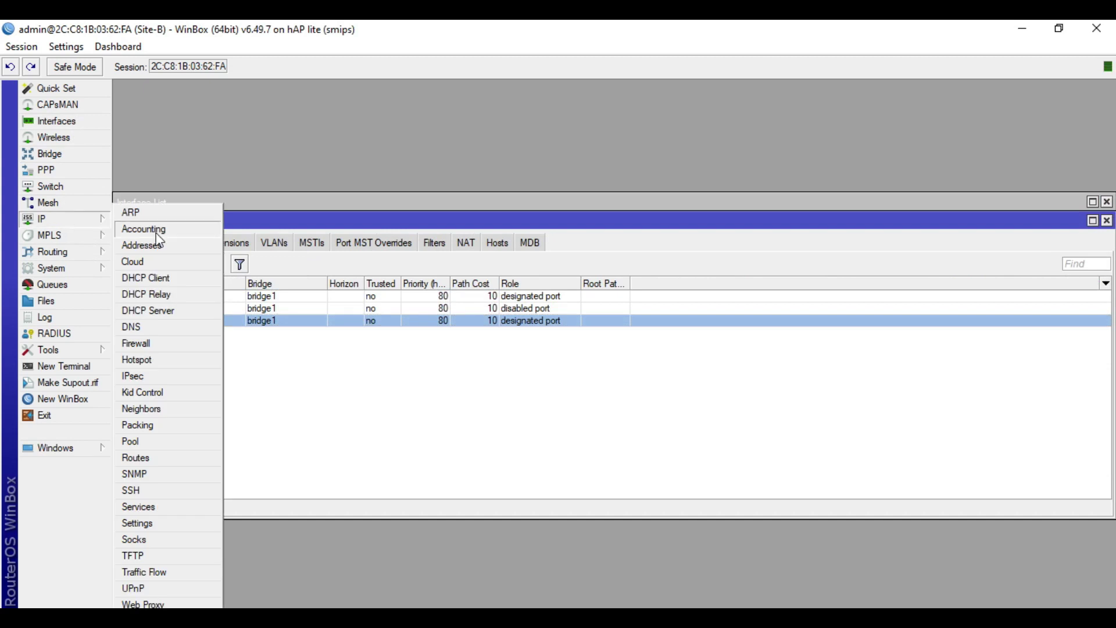
Inspect the IP address assigned to bridge1 in the address list without changing it
{"action": "left_click", "coordinate": [142, 245]}
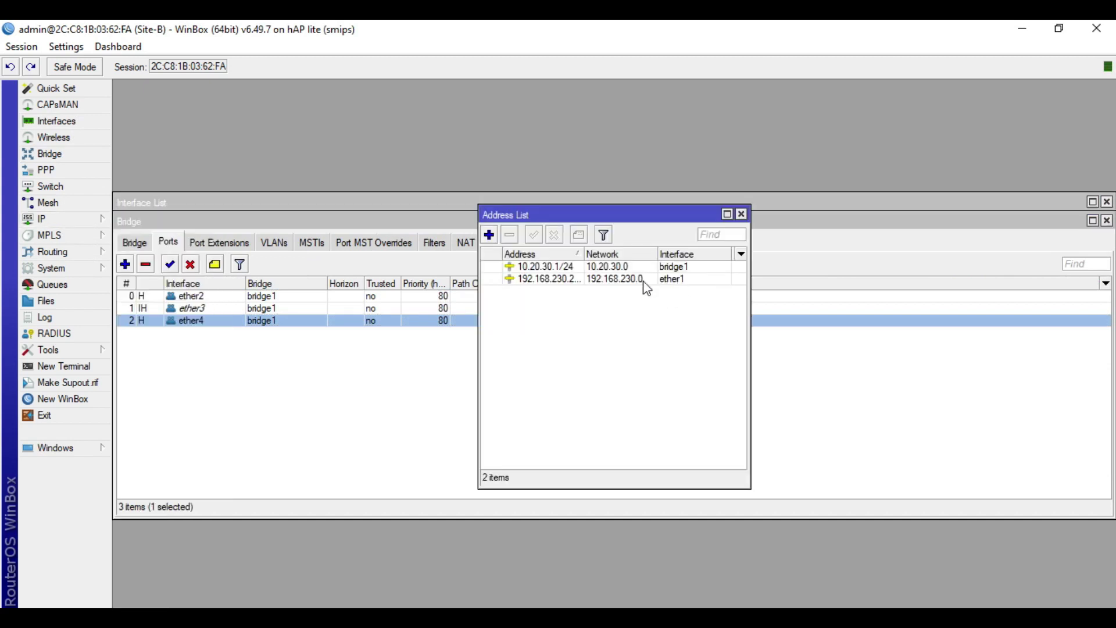
{"action": "double_click", "coordinate": [669, 269]}
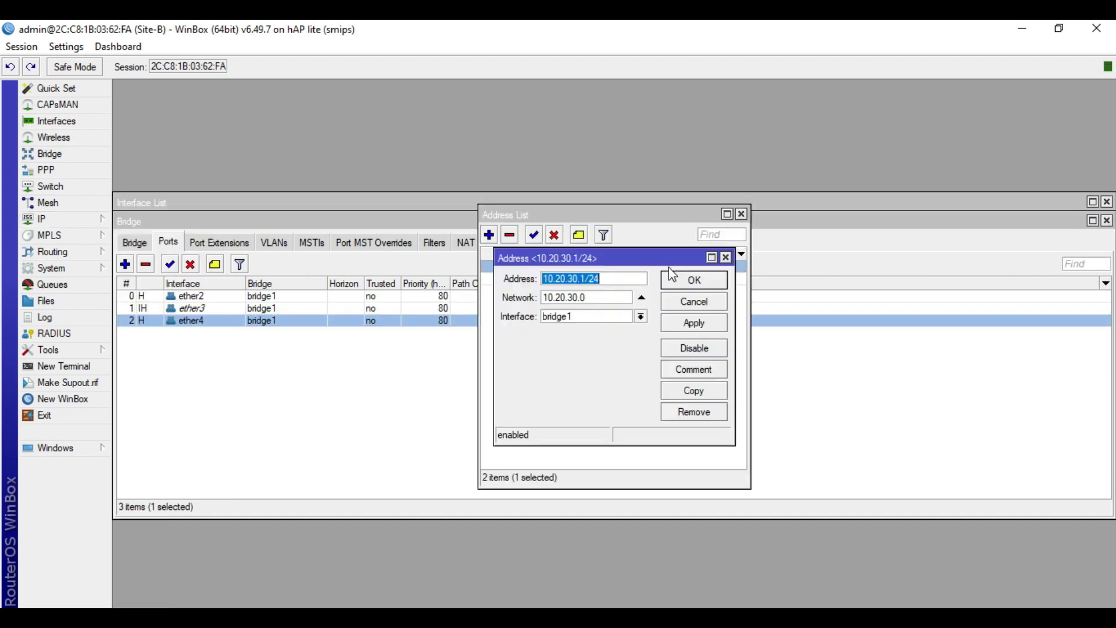
{"action": "left_click", "coordinate": [619, 280]}
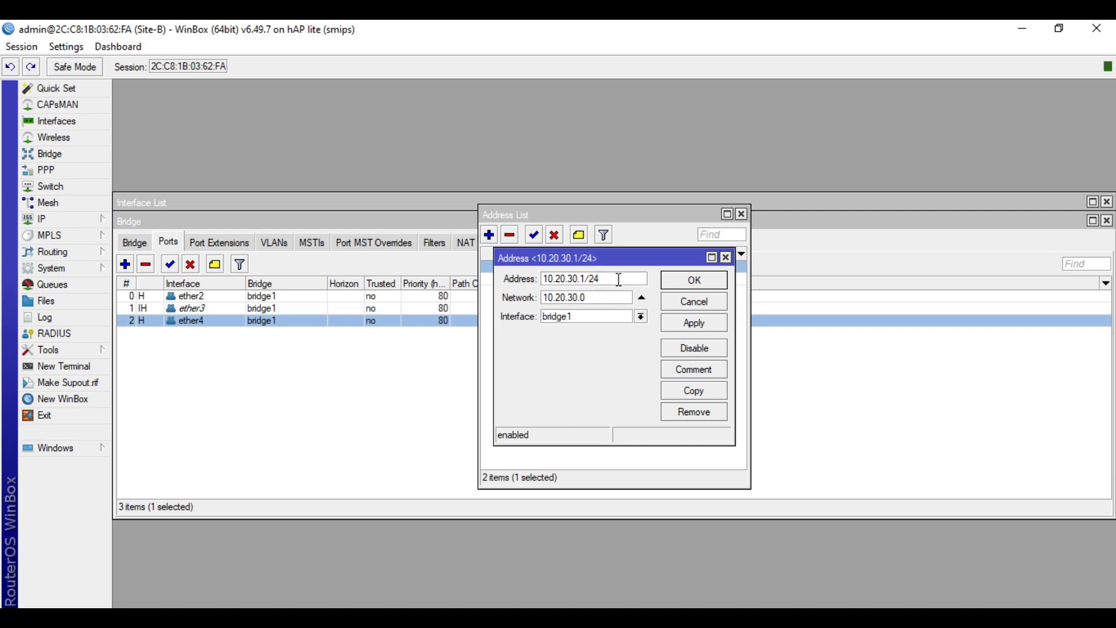
{"action": "left_click", "coordinate": [712, 305]}
Inspect the IP address assigned to ether1 without changing it, and close the address list
{"action": "left_click", "coordinate": [560, 281]}
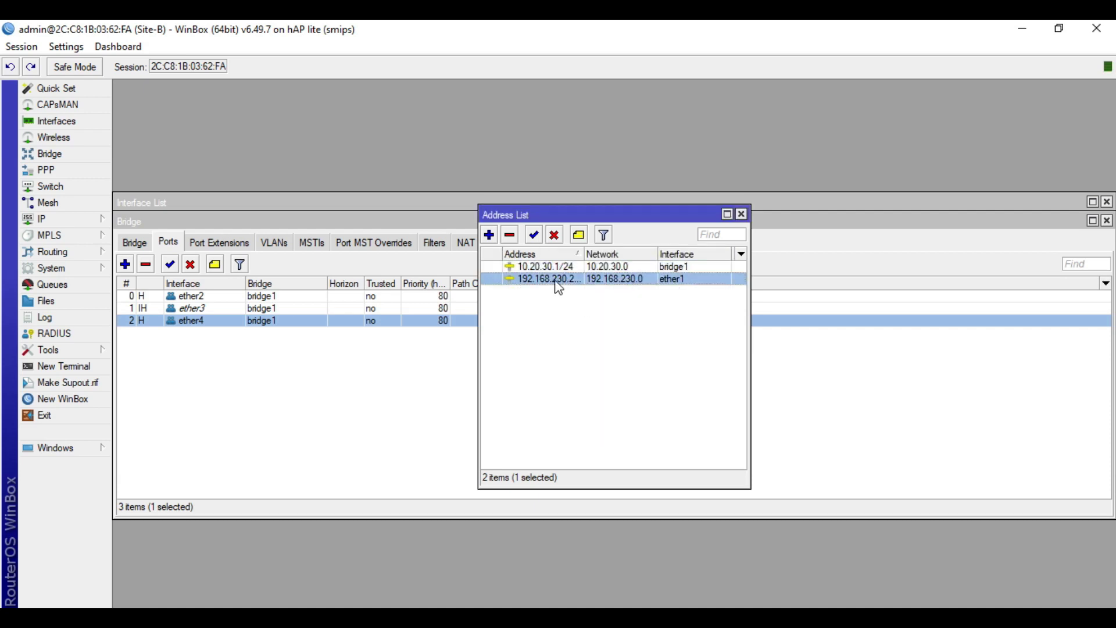
{"action": "double_click", "coordinate": [562, 283]}
{"action": "left_click", "coordinate": [630, 277]}
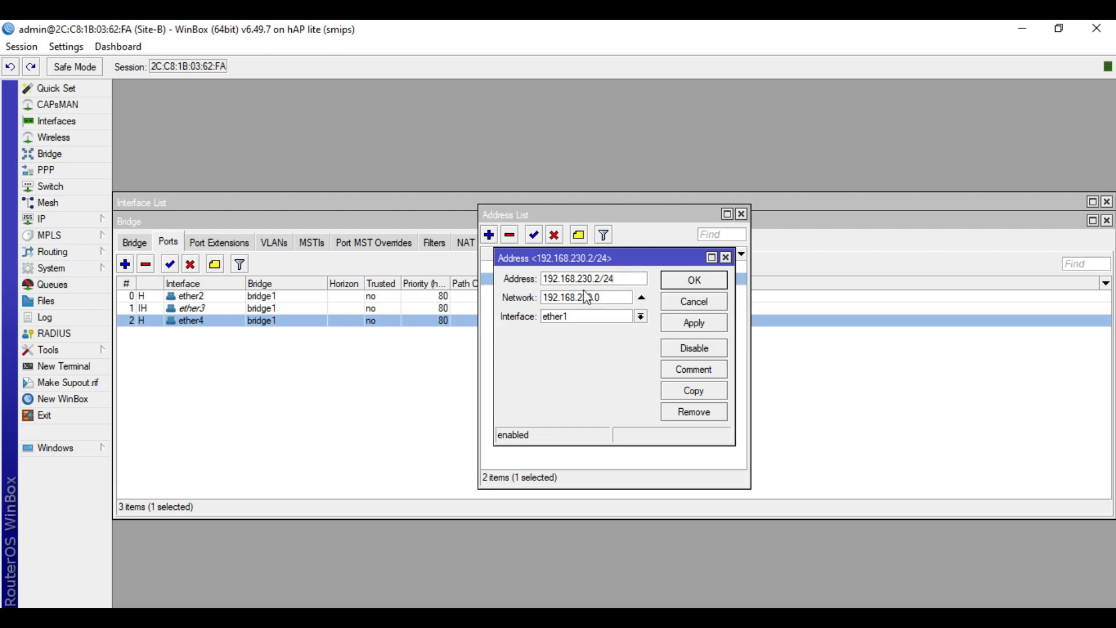
{"action": "left_click", "coordinate": [700, 308]}
{"action": "left_click", "coordinate": [665, 342]}
{"action": "left_click", "coordinate": [621, 280]}
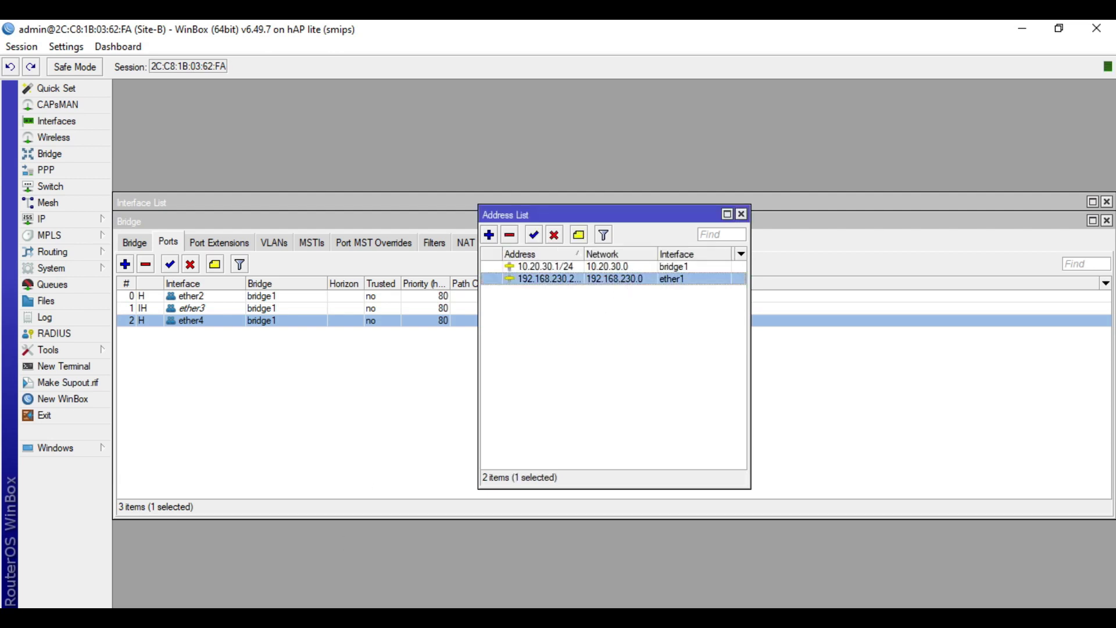
{"action": "key", "text": "alt+Tab"}
{"action": "left_click", "coordinate": [598, 354]}
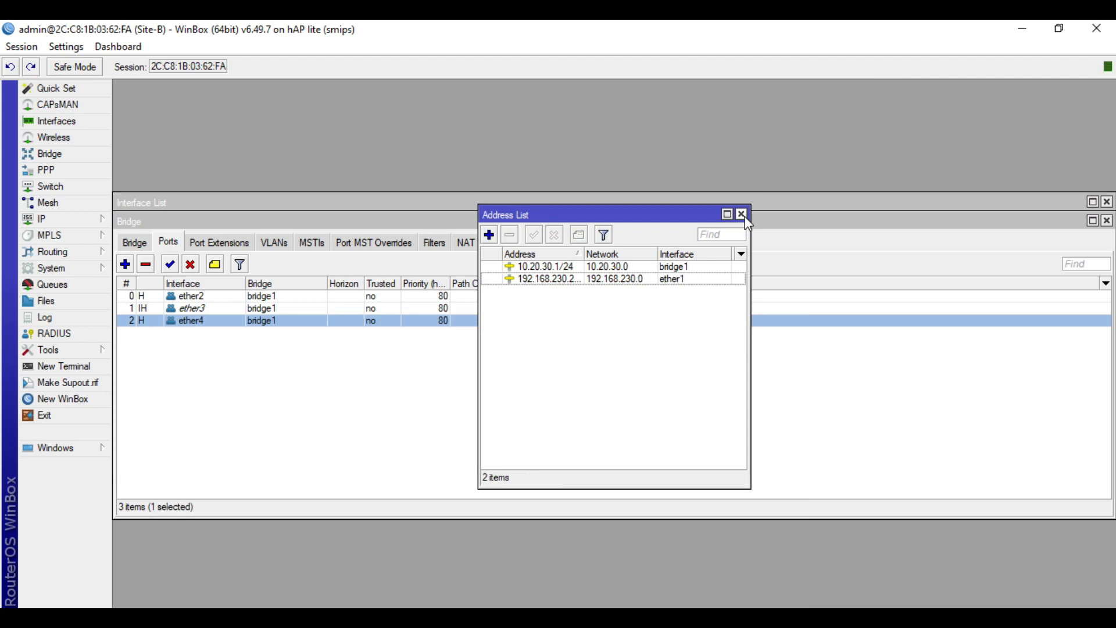
{"action": "left_click", "coordinate": [742, 214]}
Check Site-B's DNS server settings and leave them without changes
{"action": "left_click", "coordinate": [87, 219]}
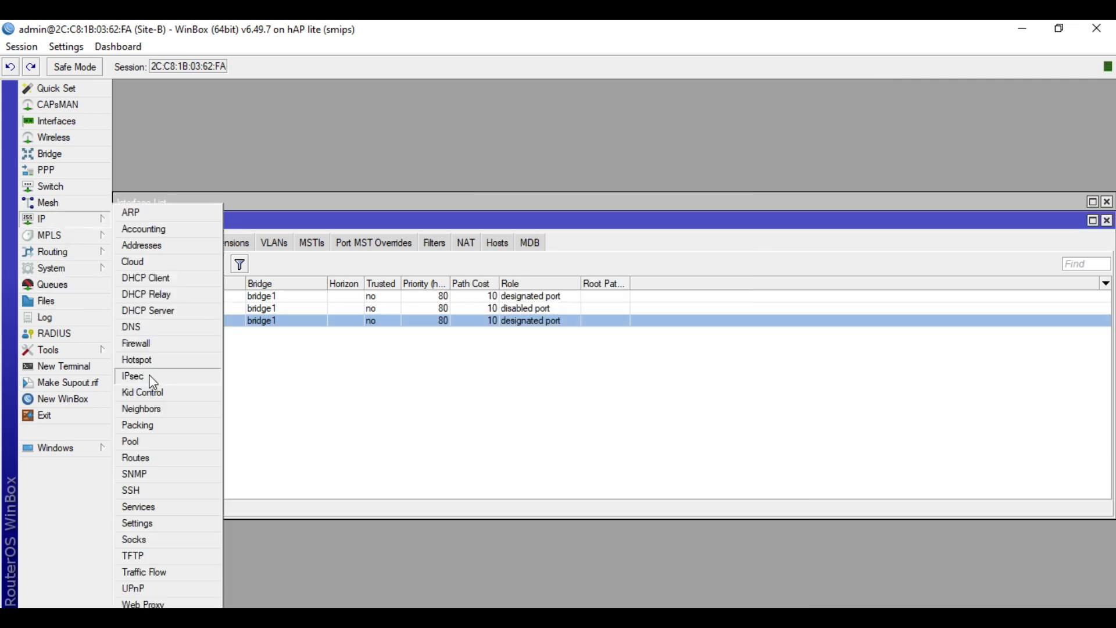
{"action": "left_click", "coordinate": [159, 328]}
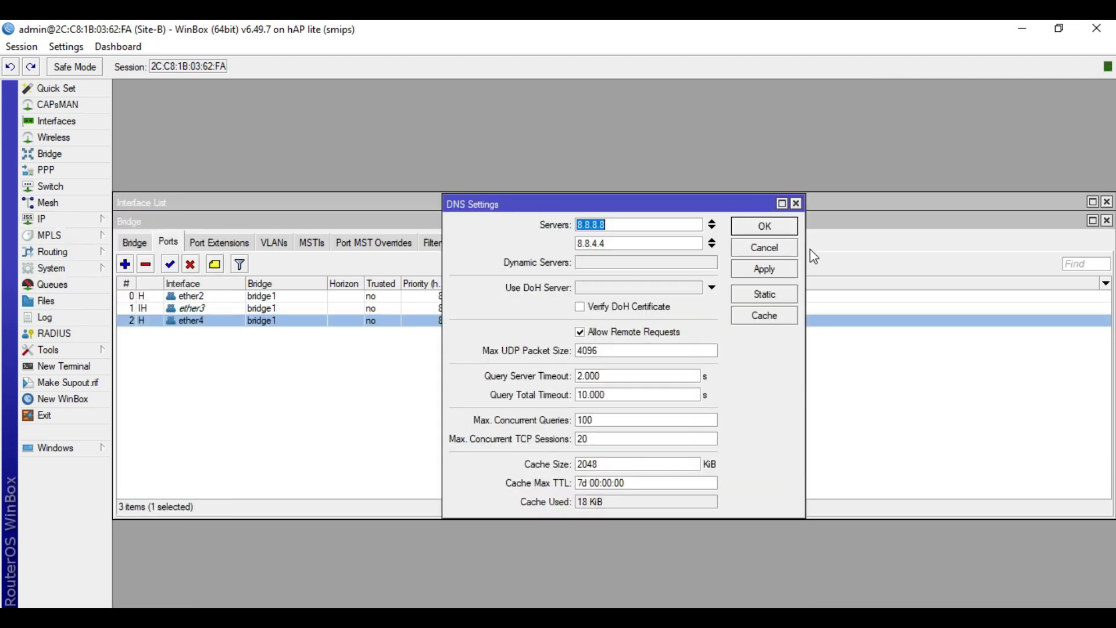
{"action": "left_click", "coordinate": [793, 247]}
Inspect the srcnat rule's general and action settings in the firewall's NAT rules
{"action": "left_click", "coordinate": [70, 221]}
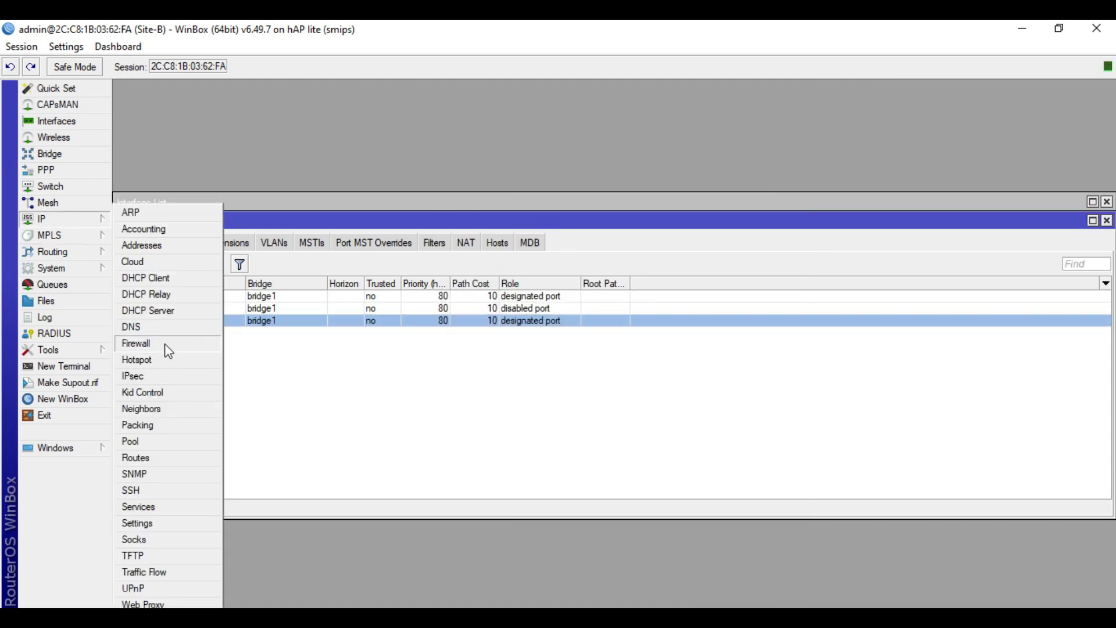
{"action": "left_click", "coordinate": [165, 346]}
{"action": "left_click", "coordinate": [314, 224]}
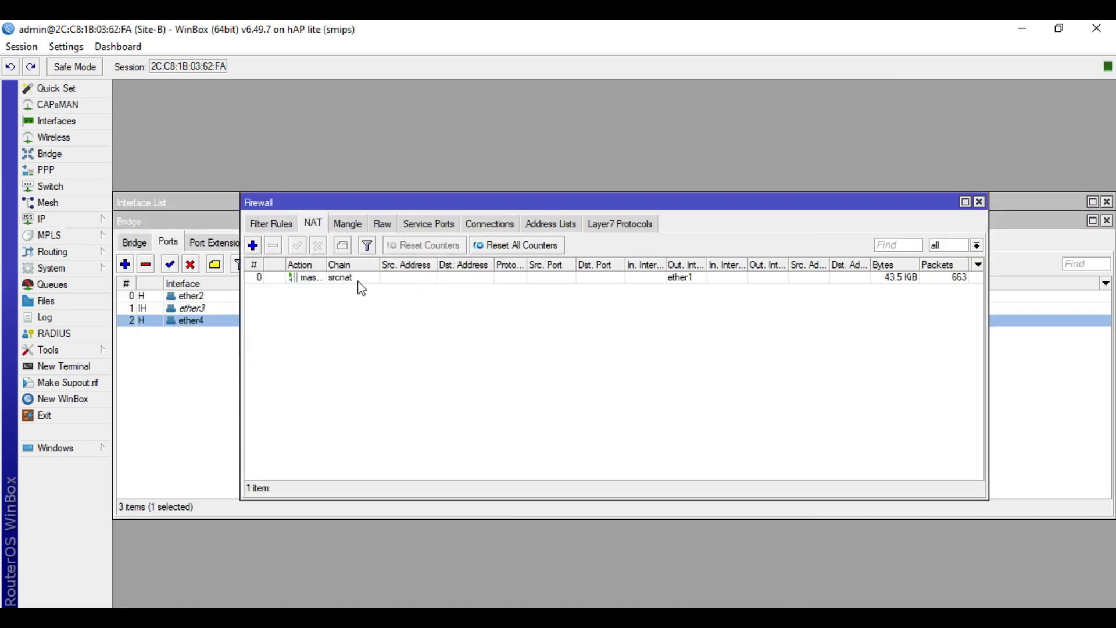
{"action": "double_click", "coordinate": [359, 279]}
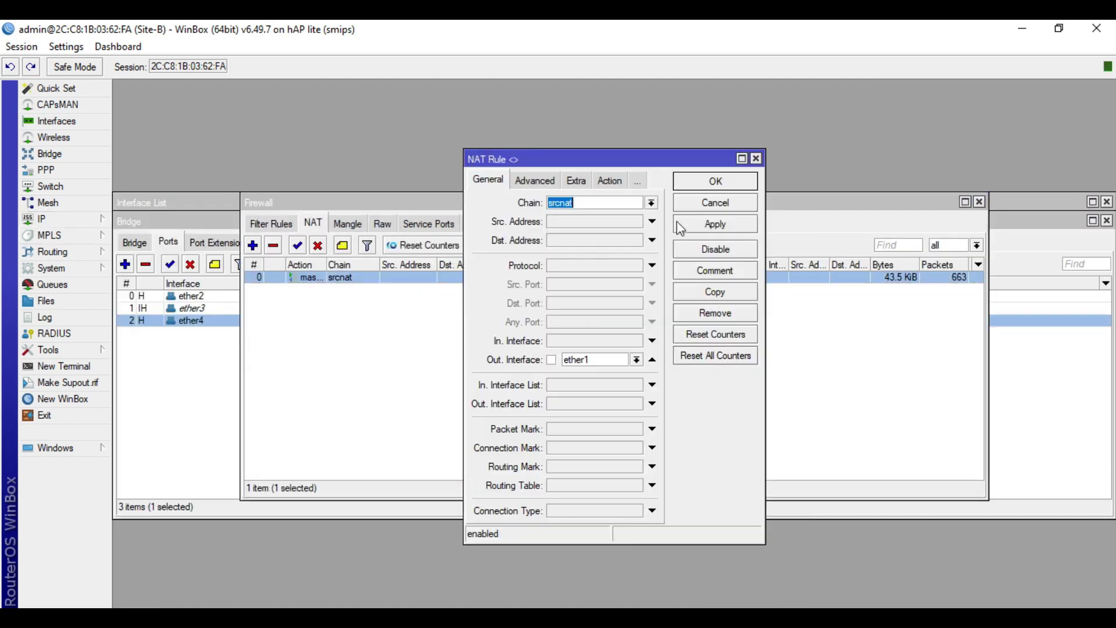
{"action": "left_click", "coordinate": [606, 185]}
{"action": "left_click", "coordinate": [746, 185]}
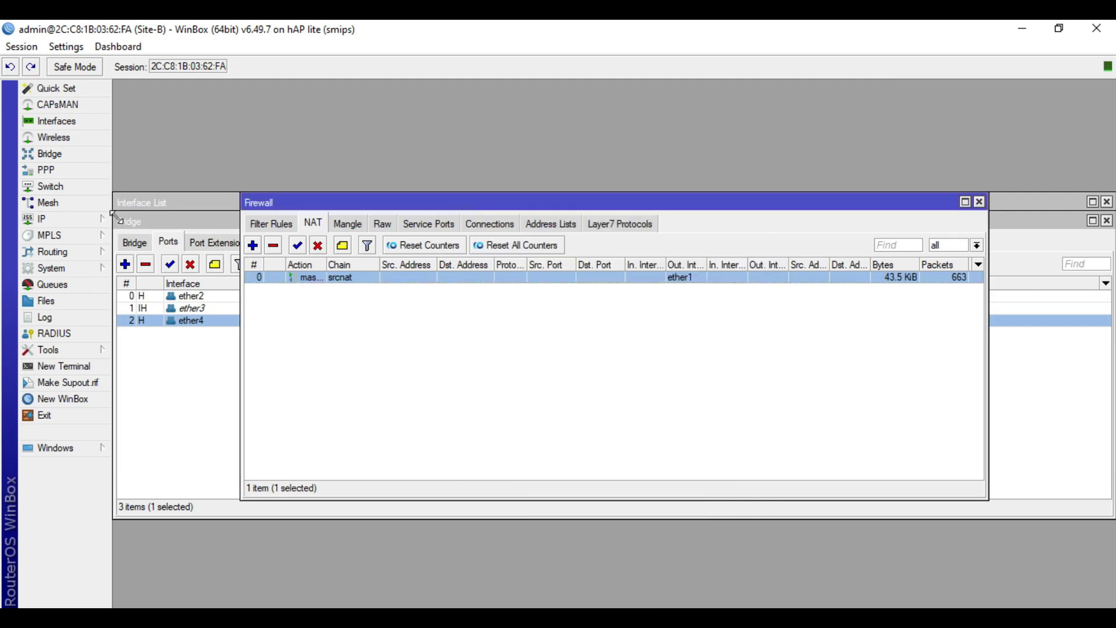
Inspect the default route 0.0.0.0/0 in the route list, and close the route windows
{"action": "left_click", "coordinate": [116, 219]}
{"action": "left_click", "coordinate": [158, 457]}
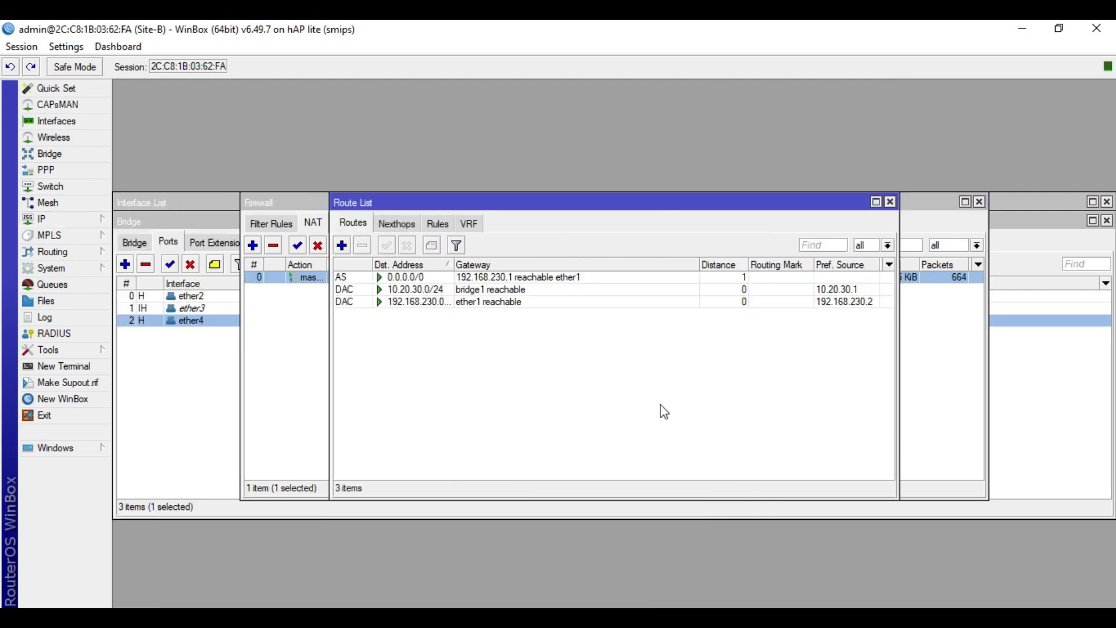
{"action": "double_click", "coordinate": [615, 278]}
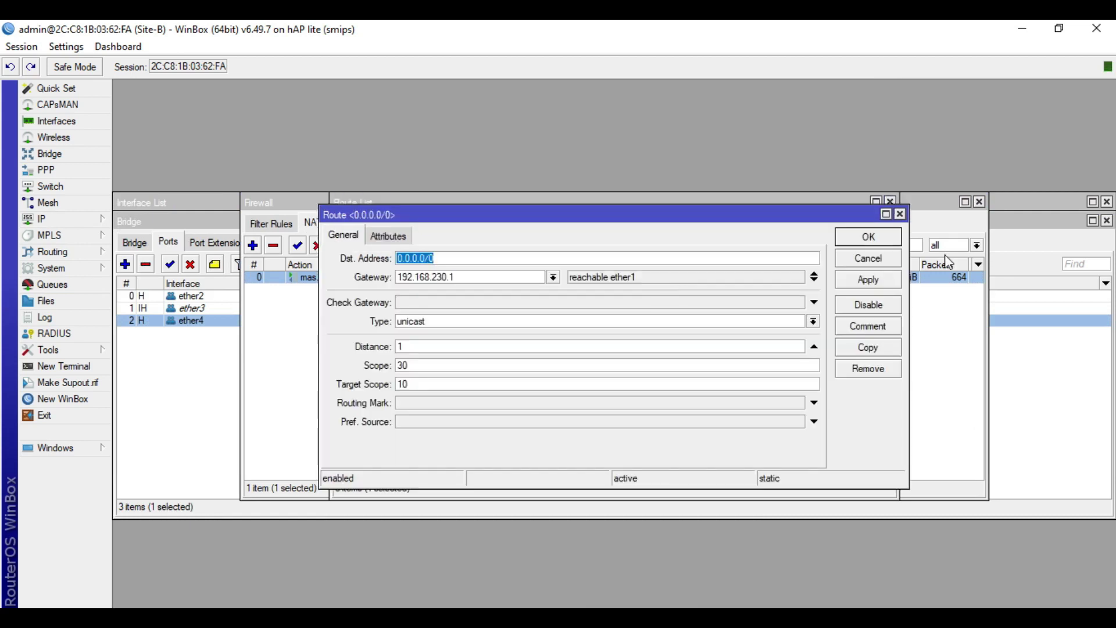
{"action": "left_click", "coordinate": [900, 214]}
{"action": "left_click", "coordinate": [890, 201]}
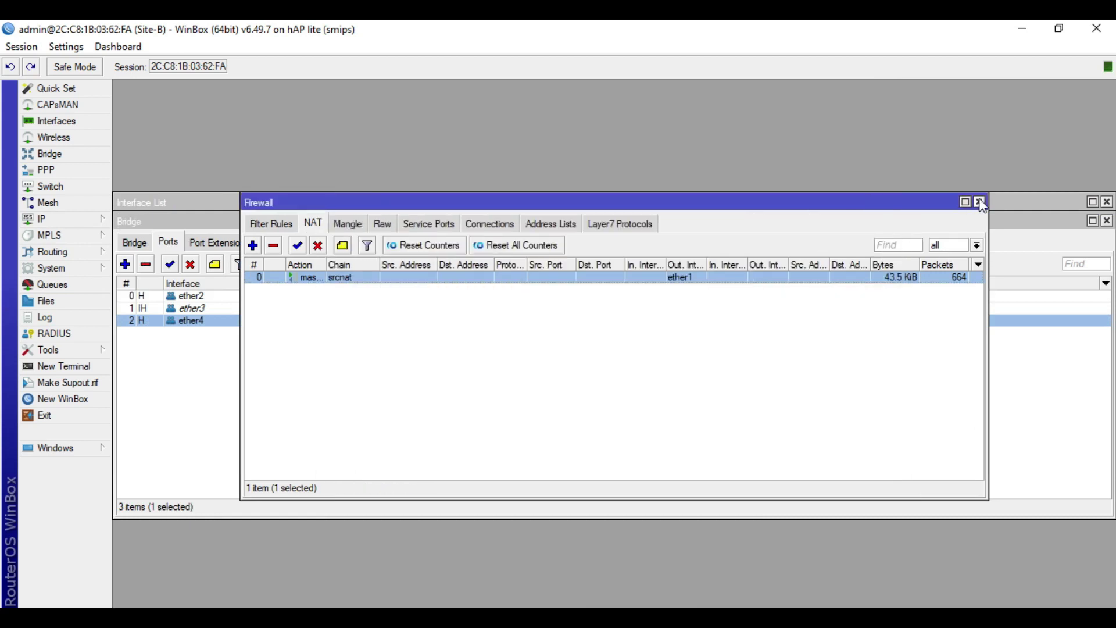
Close the remaining firewall, bridge and interface list windows
{"action": "left_click", "coordinate": [980, 203]}
{"action": "left_click", "coordinate": [1107, 221]}
{"action": "left_click", "coordinate": [1107, 202]}
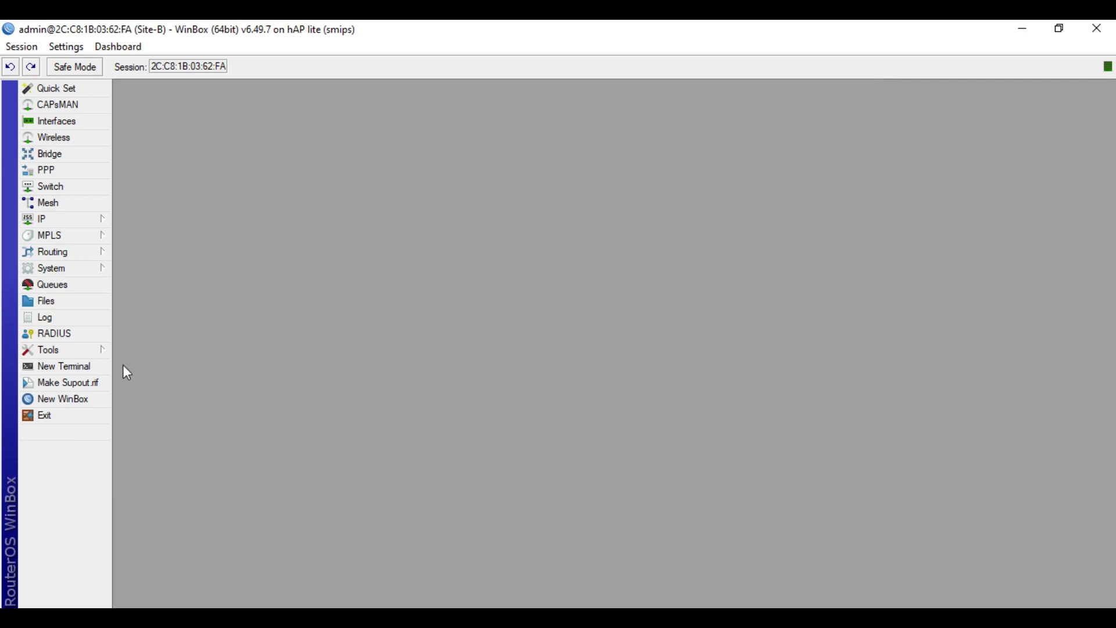
Test Site-B's internet connection by pinging google.com from a terminal, and close the terminal
{"action": "left_click", "coordinate": [80, 367]}
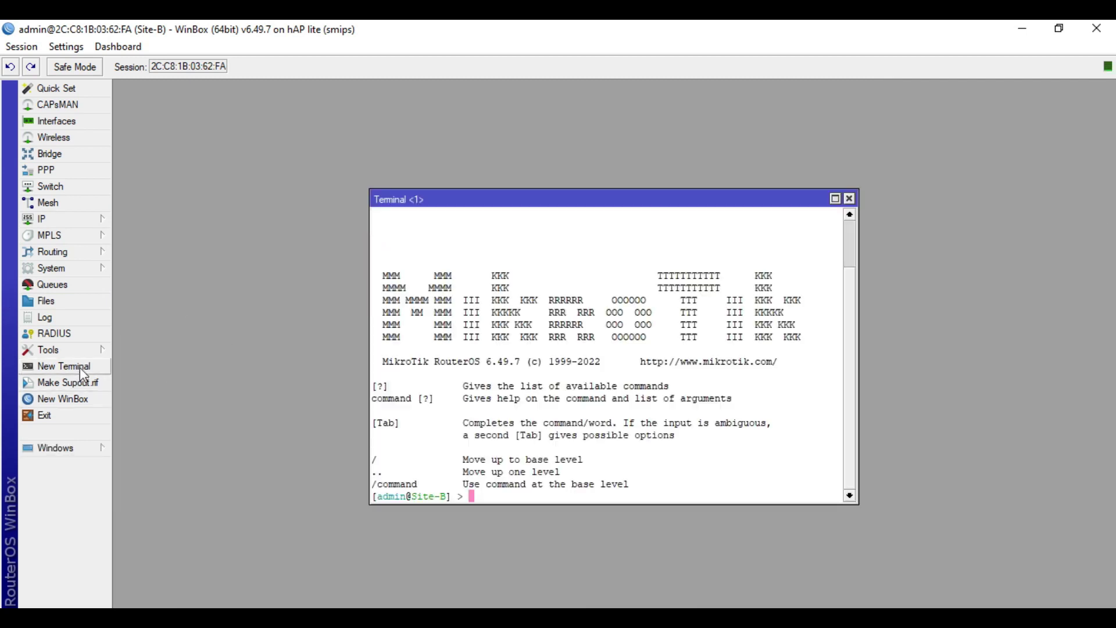
{"action": "type", "text": "ping google.com"}
{"action": "key", "text": "Return"}
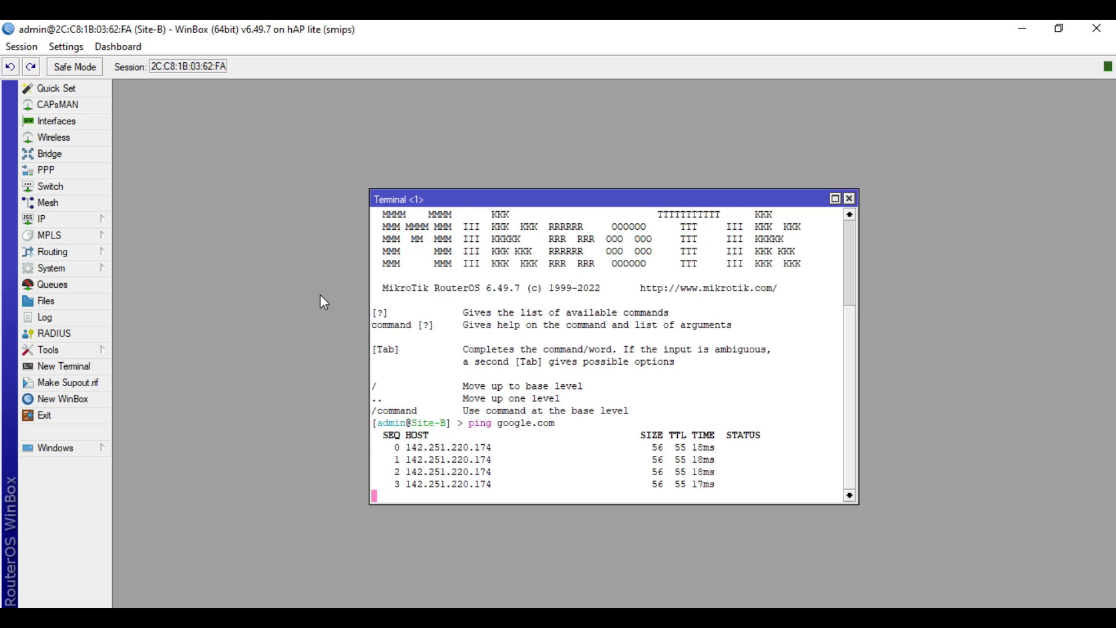
{"action": "left_click", "coordinate": [850, 198]}
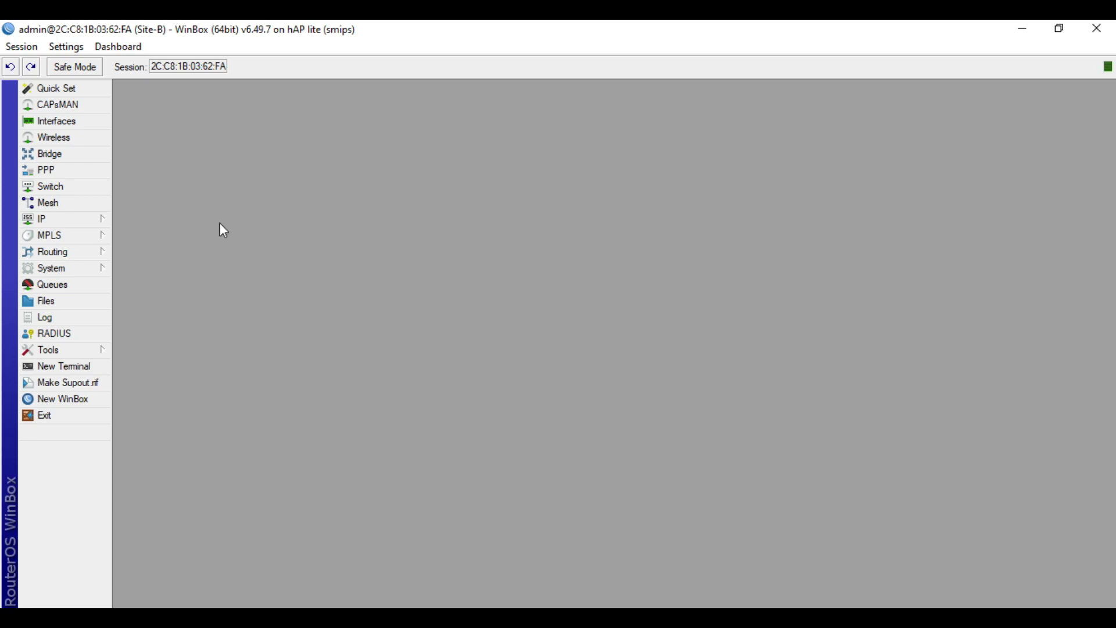
Create a new PPTP client interface in PPP and name it VPN-to-SITE-A
{"action": "left_click", "coordinate": [70, 170]}
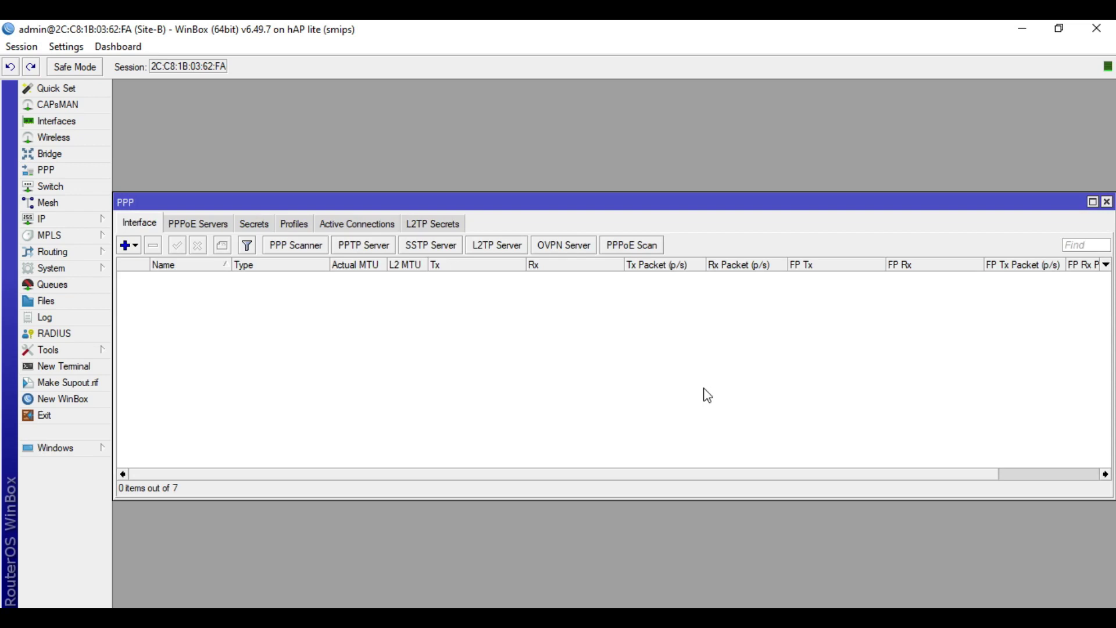
{"action": "left_click", "coordinate": [136, 250]}
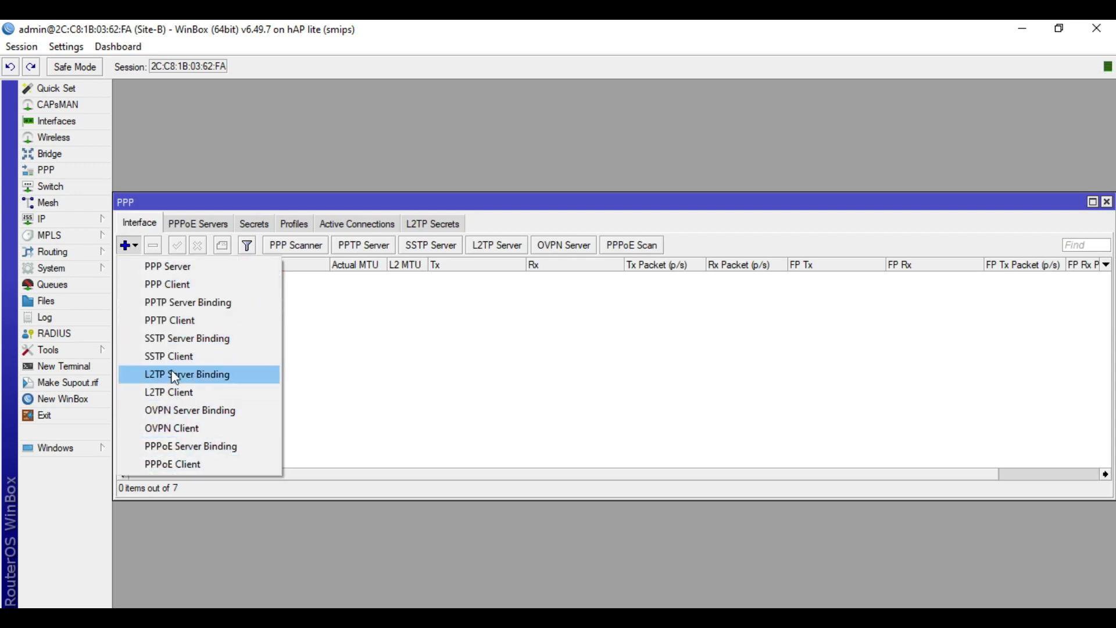
{"action": "left_click", "coordinate": [170, 320]}
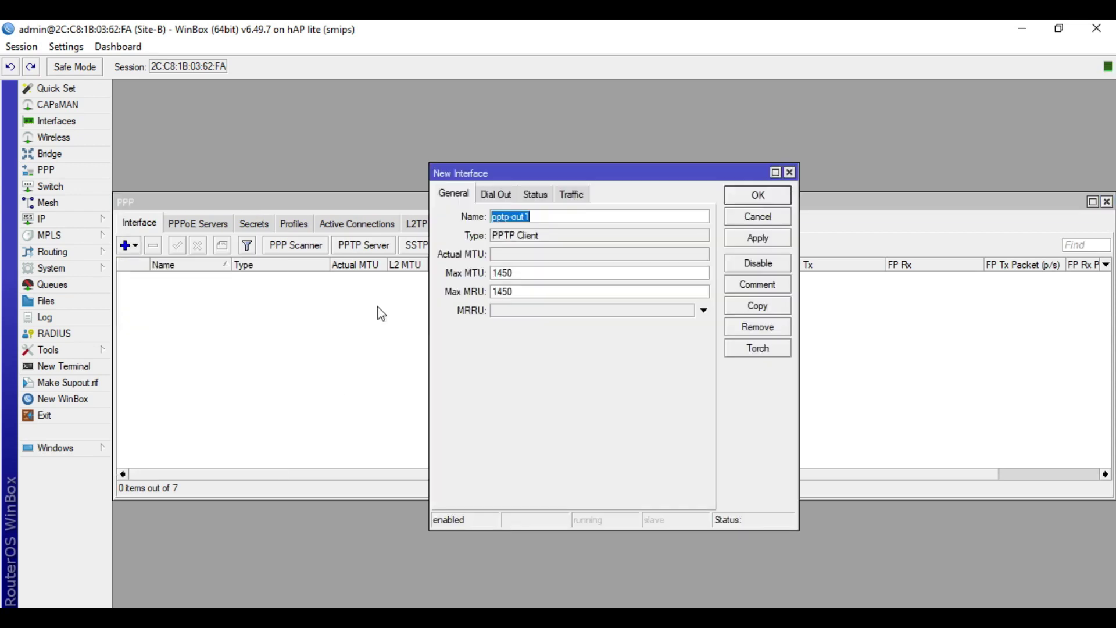
{"action": "left_click", "coordinate": [547, 217]}
{"action": "double_click", "coordinate": [547, 217]}
{"action": "type", "text": "VPN-to-SITE-A"}
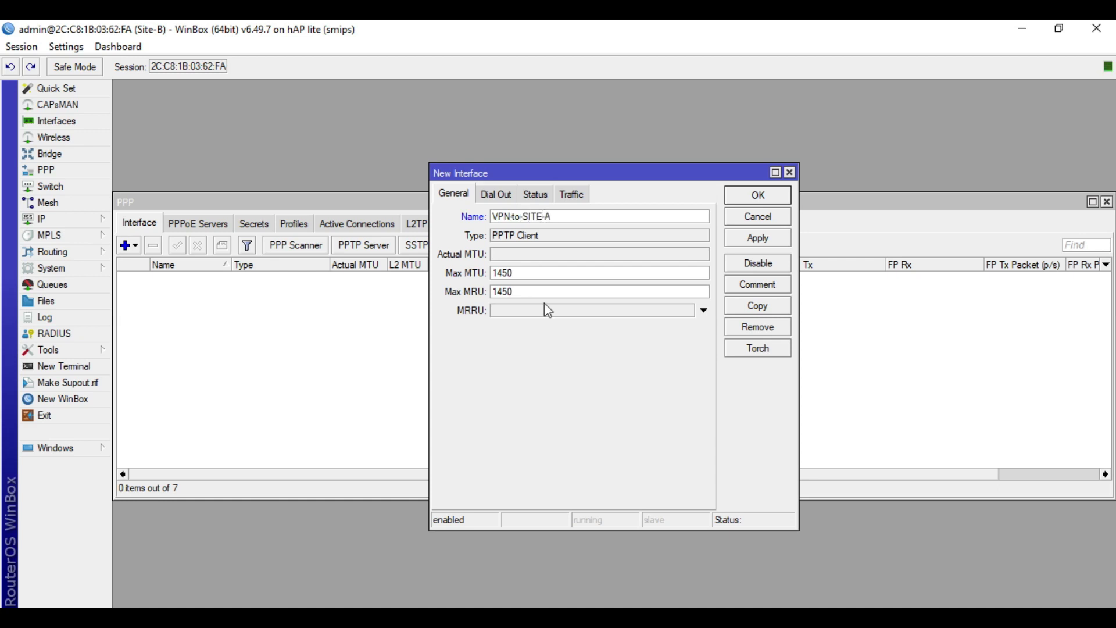
Look up Site-A's static public IP in VPN.pdf, and set the client's dial-out address to 192.168.200.2 and user to pptp-test
{"action": "left_click", "coordinate": [500, 201]}
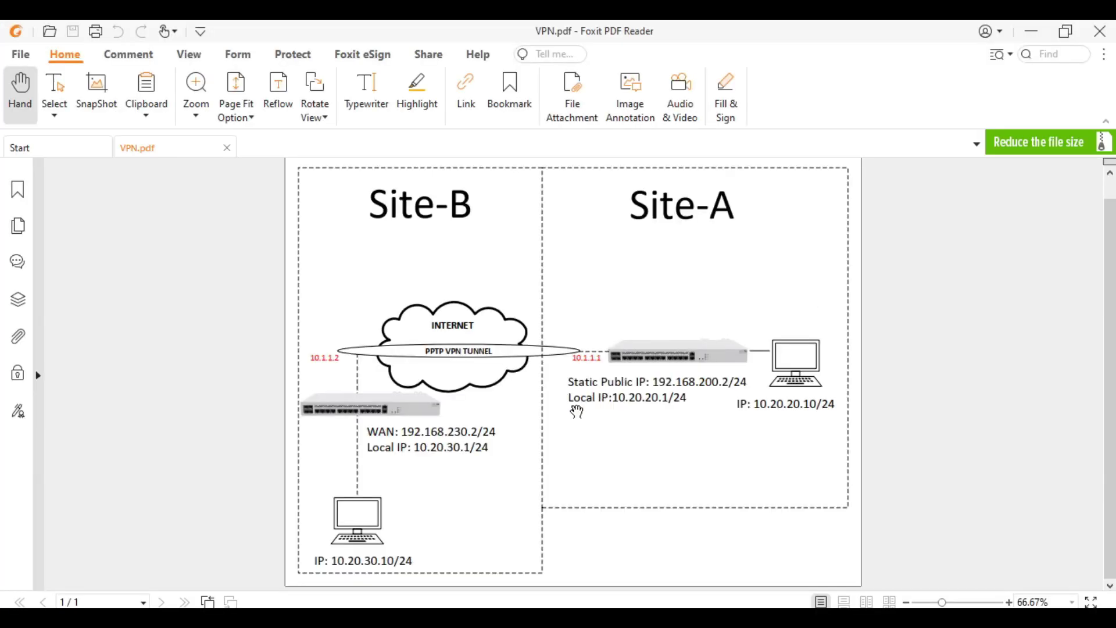
{"action": "left_click_drag", "start_coordinate": [635, 384], "coordinate": [755, 382]}
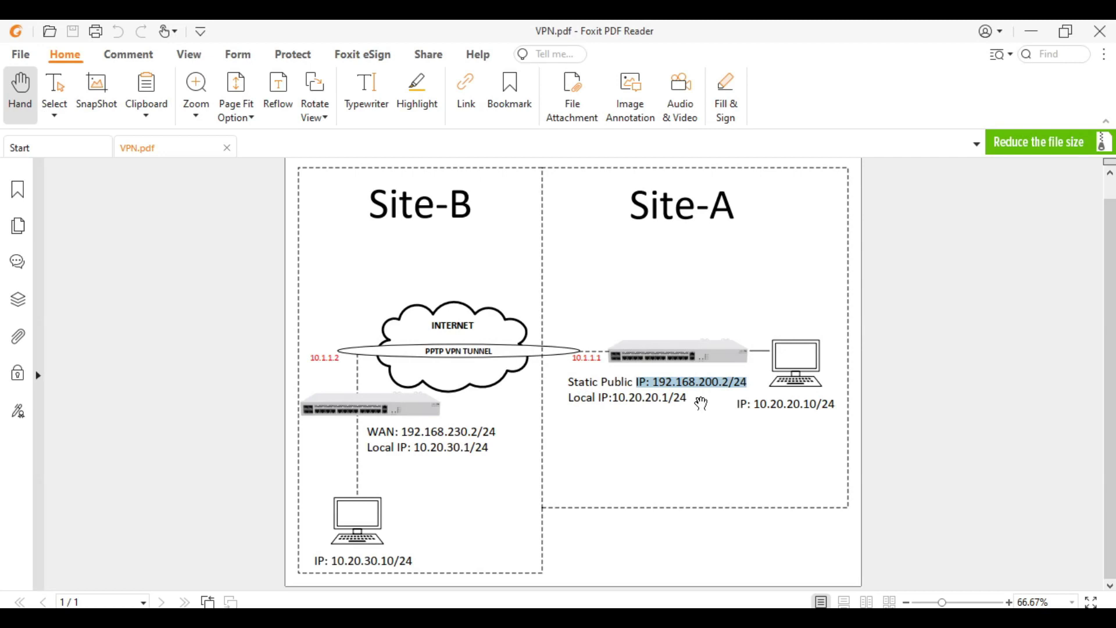
{"action": "left_click", "coordinate": [720, 392]}
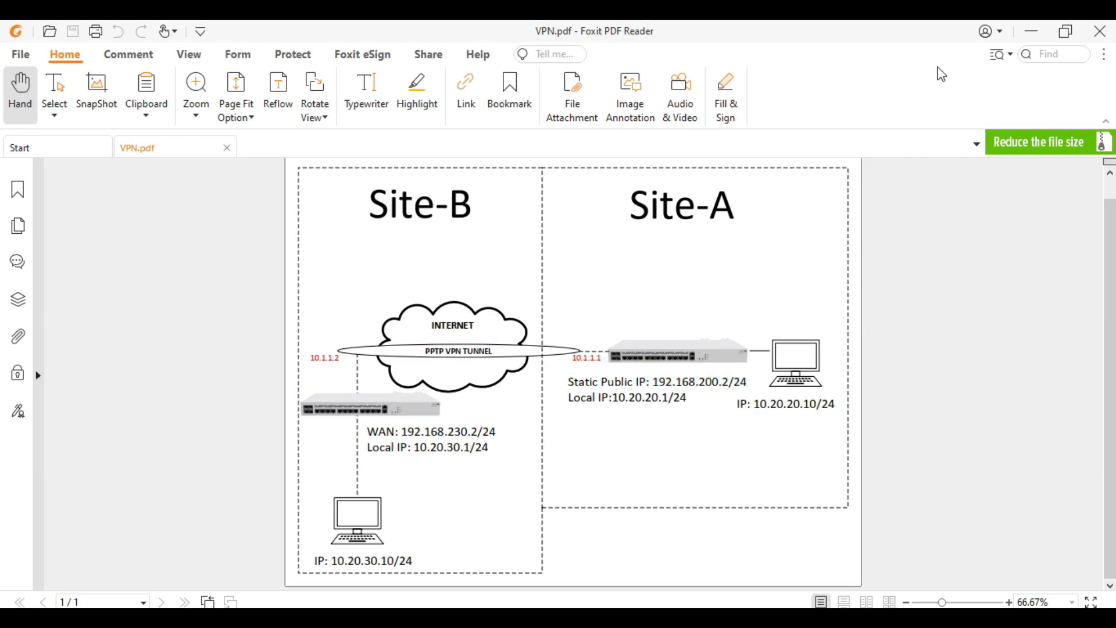
{"action": "left_click", "coordinate": [1028, 31]}
{"action": "type", "text": "192.168.200.2"}
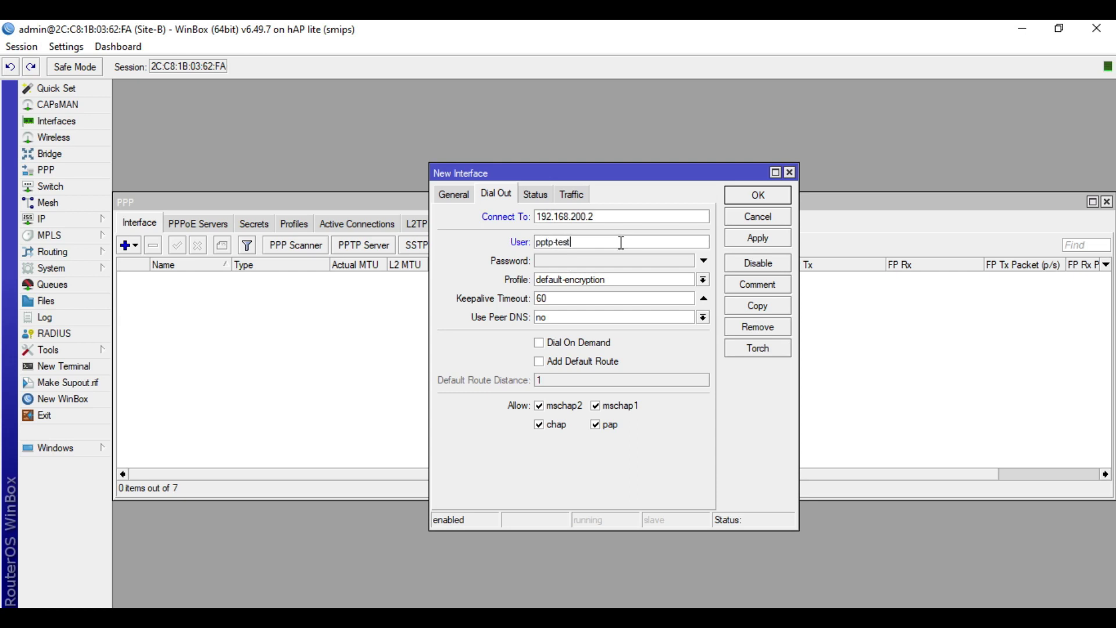
Enter the PPTP client's password, keep the default-encryption profile, and save the interface
{"action": "left_click", "coordinate": [602, 262]}
{"action": "type", "text": "****"}
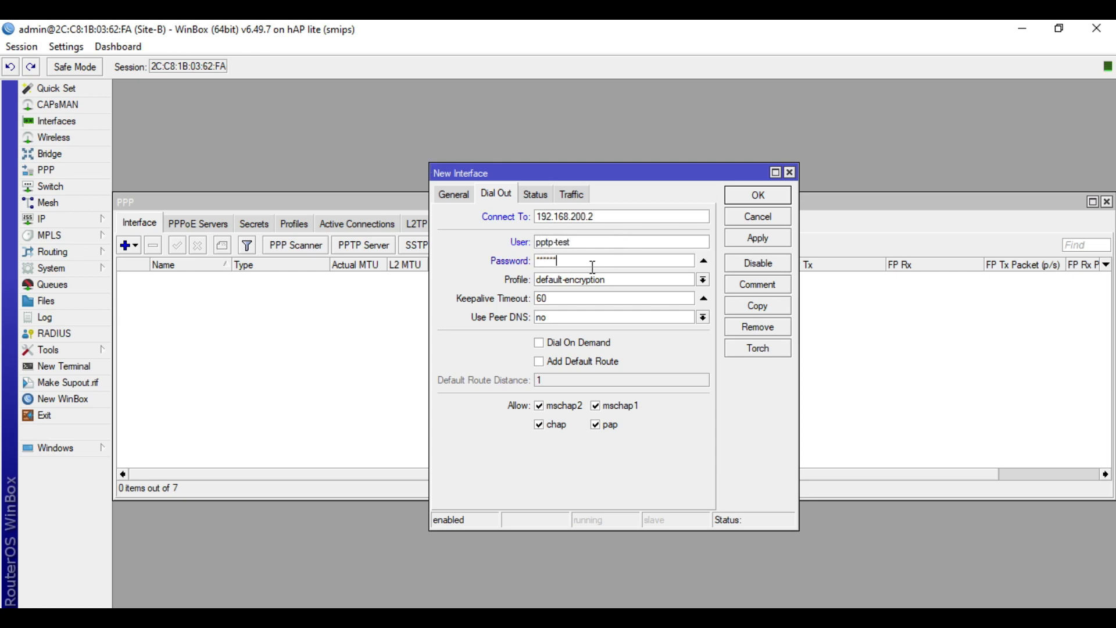
{"action": "left_click", "coordinate": [595, 285]}
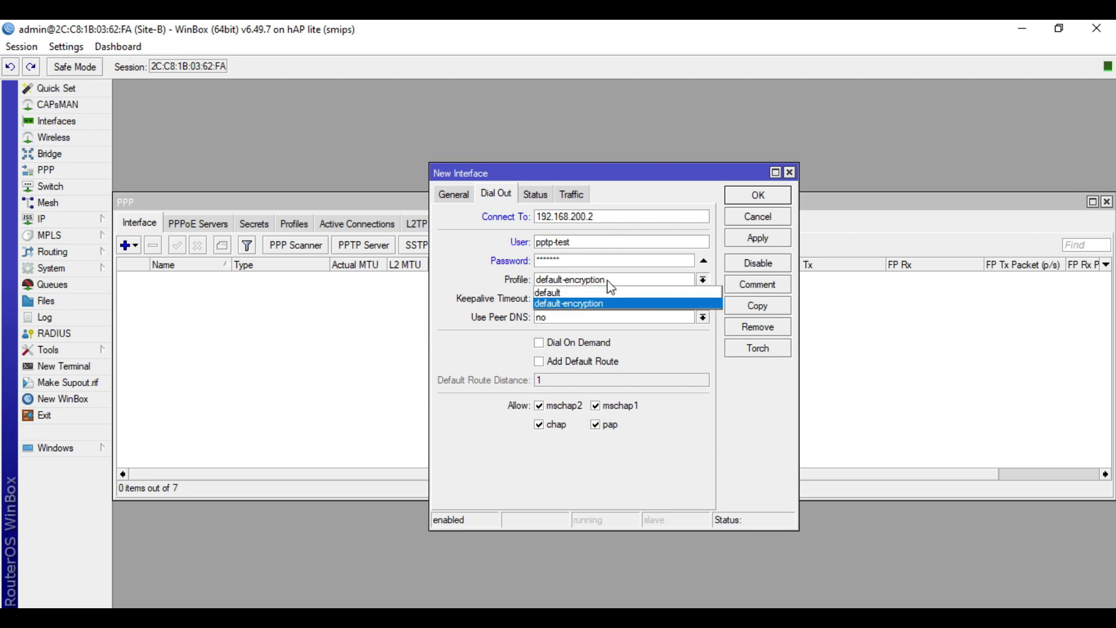
{"action": "left_click", "coordinate": [605, 296]}
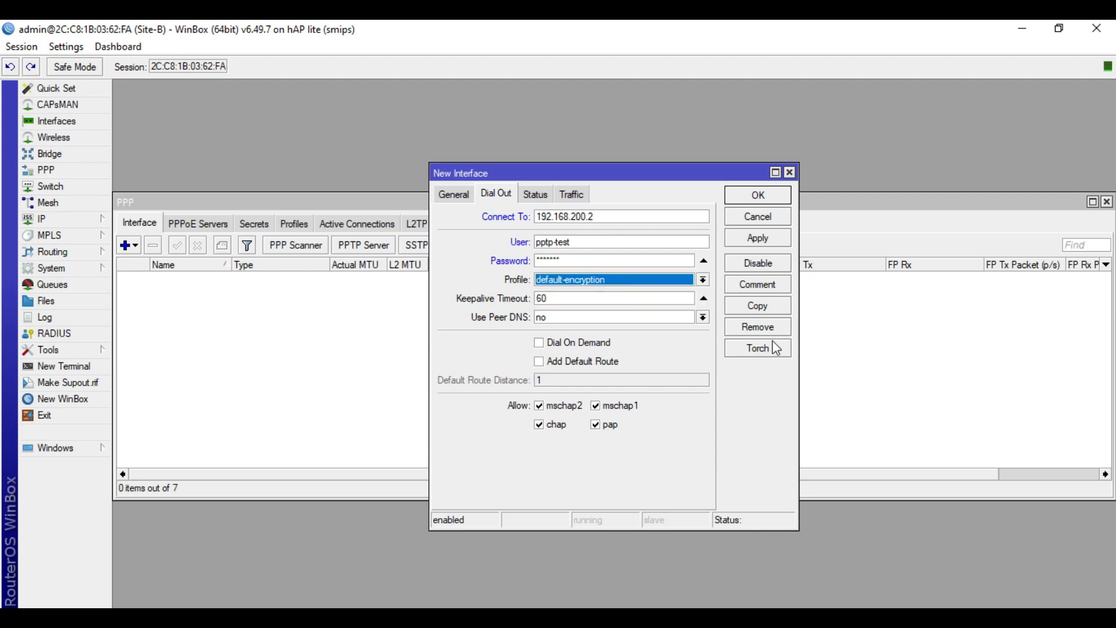
{"action": "left_click", "coordinate": [759, 239]}
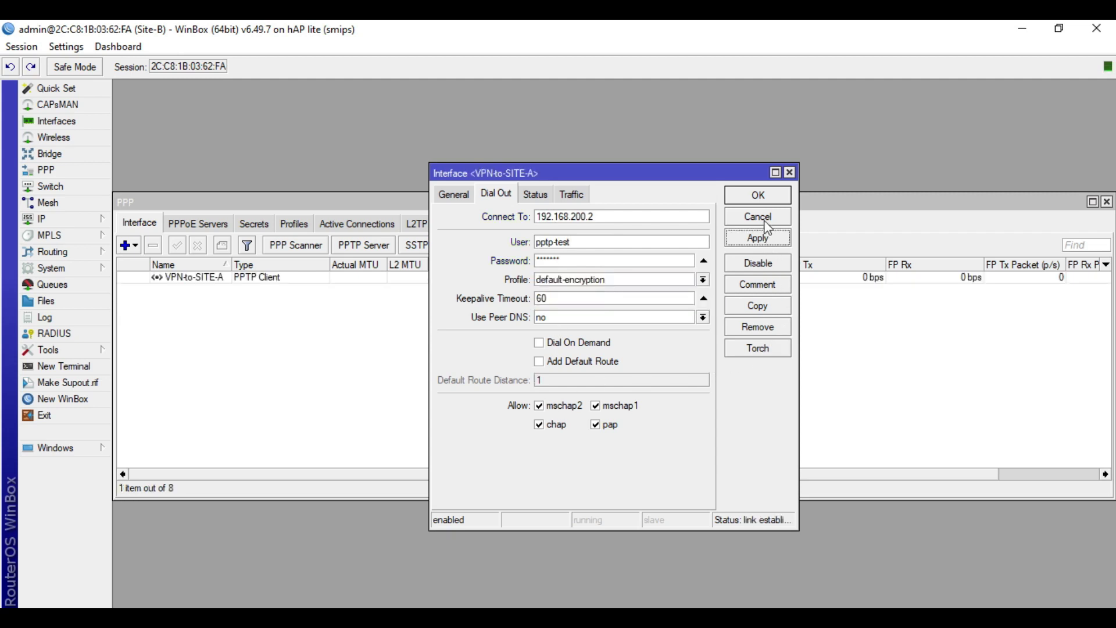
{"action": "left_click", "coordinate": [763, 196]}
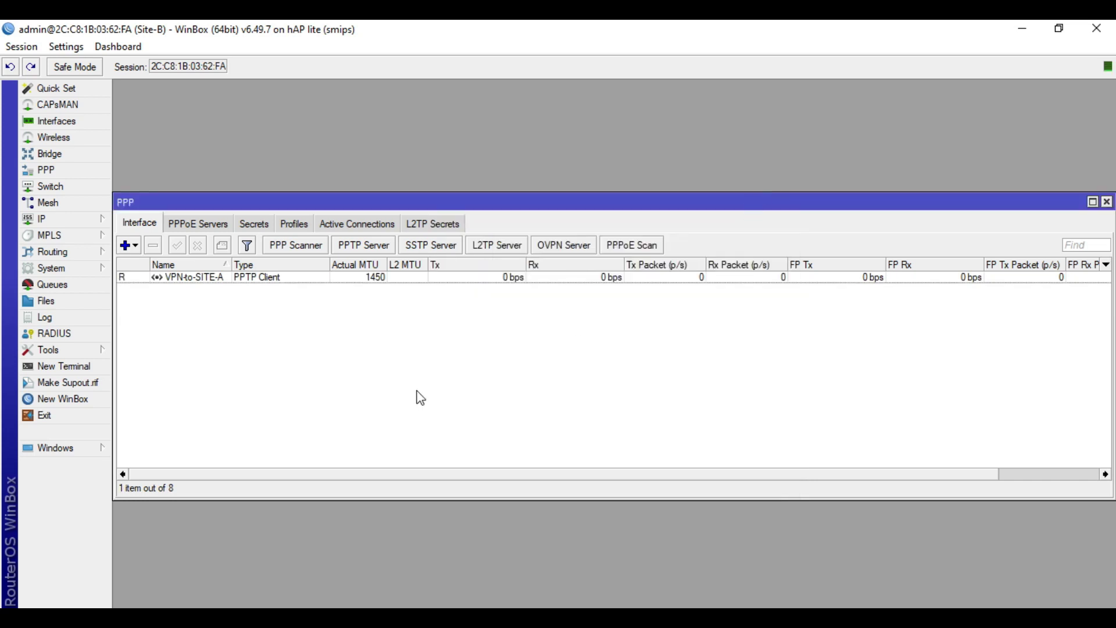
Check the VPN-to-SITE-A interface's connection status, and compare its local and remote addresses with the tunnel diagram in VPN.pdf
{"action": "double_click", "coordinate": [138, 279]}
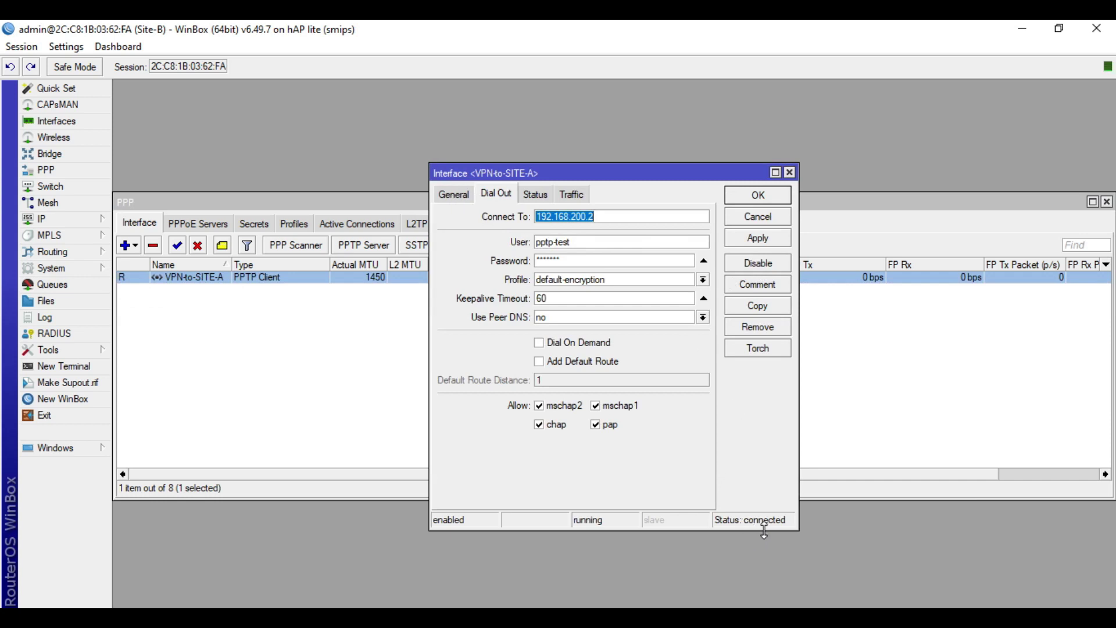
{"action": "left_click", "coordinate": [535, 195]}
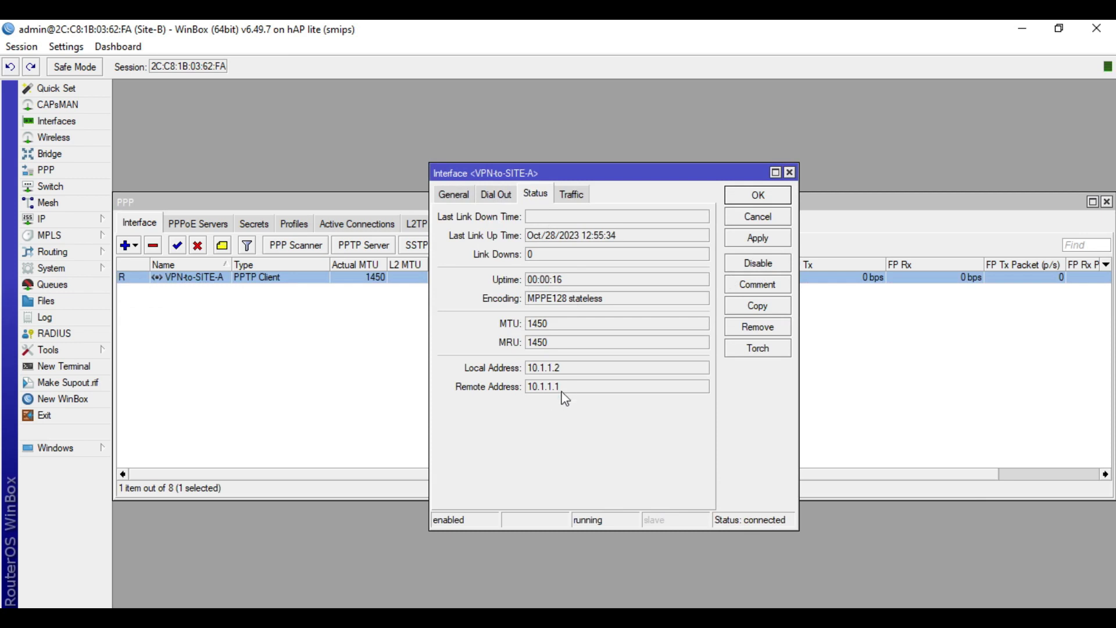
{"action": "left_click_drag", "start_coordinate": [565, 392], "coordinate": [527, 392]}
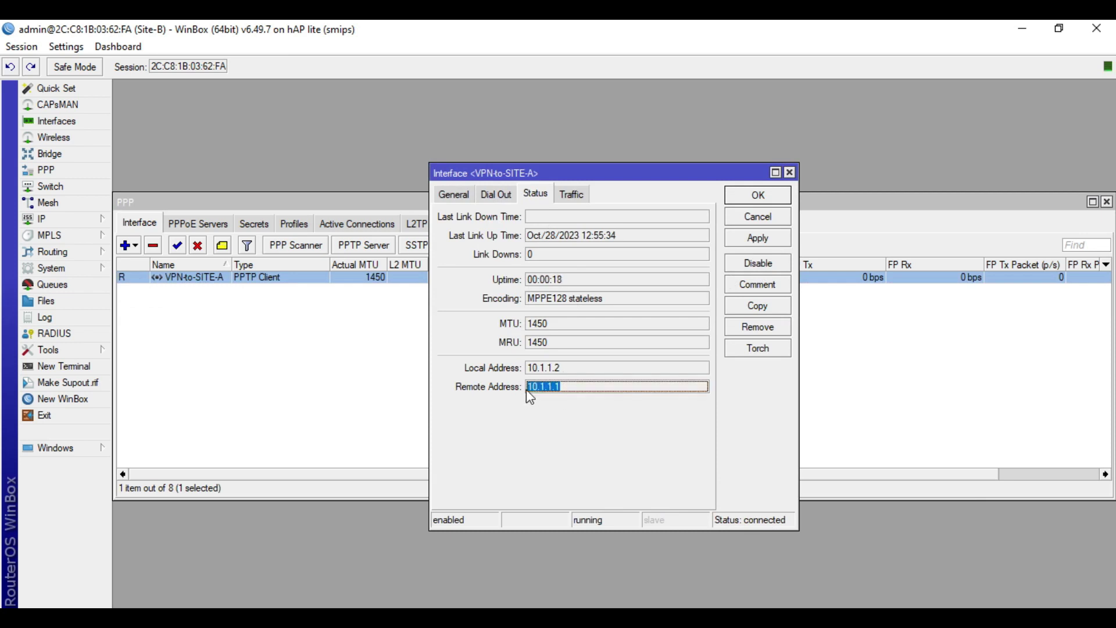
{"action": "key", "text": "alt+Tab"}
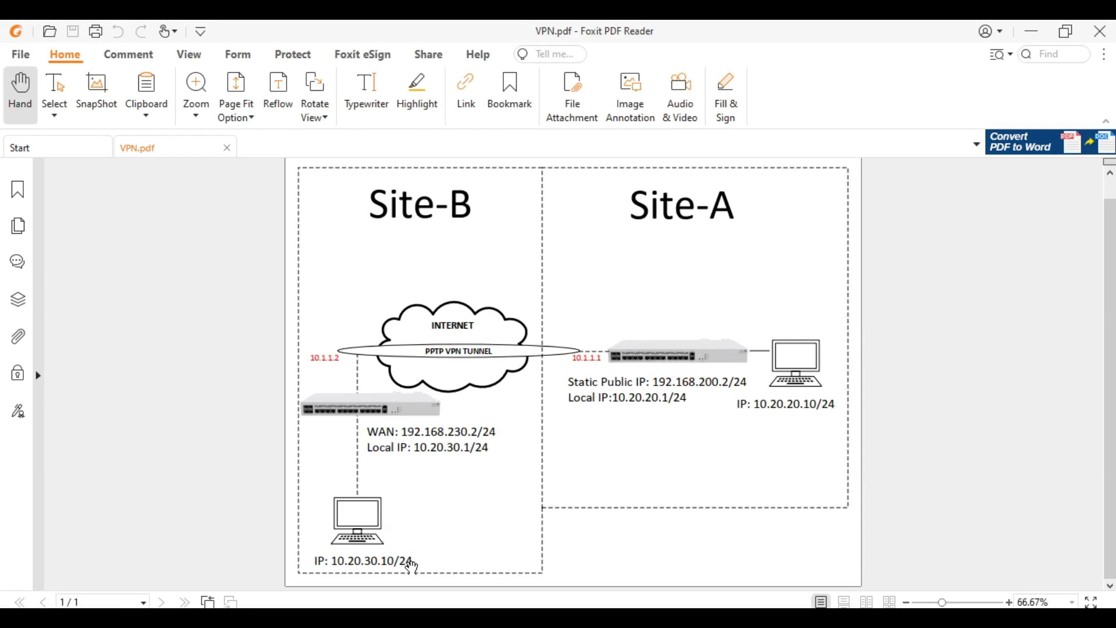
{"action": "key", "text": "alt+Tab"}
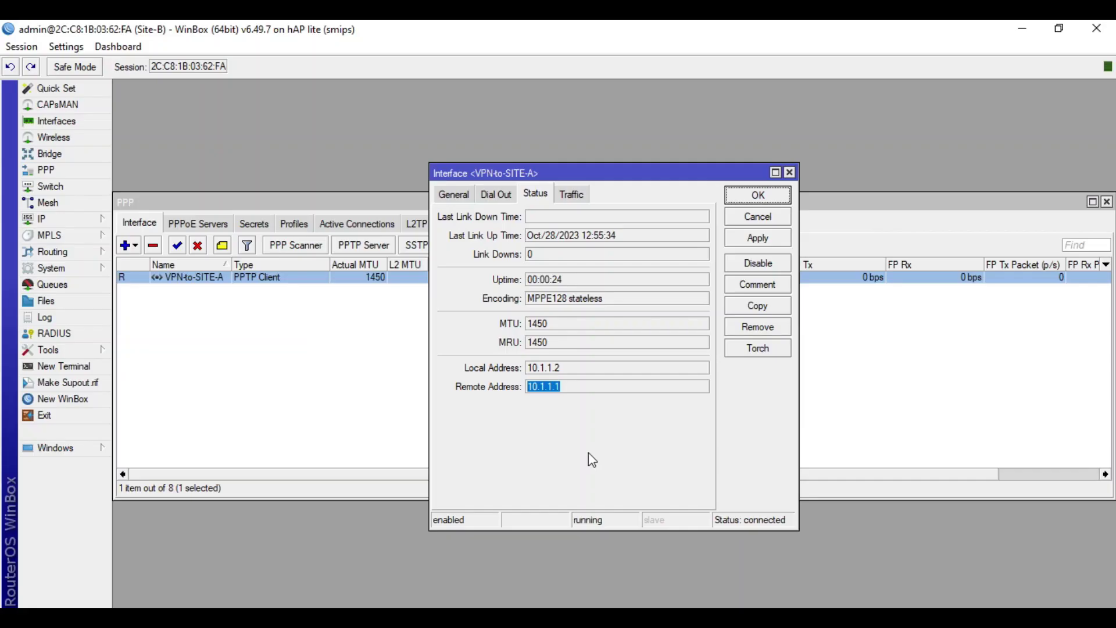
{"action": "key", "text": "alt+Tab"}
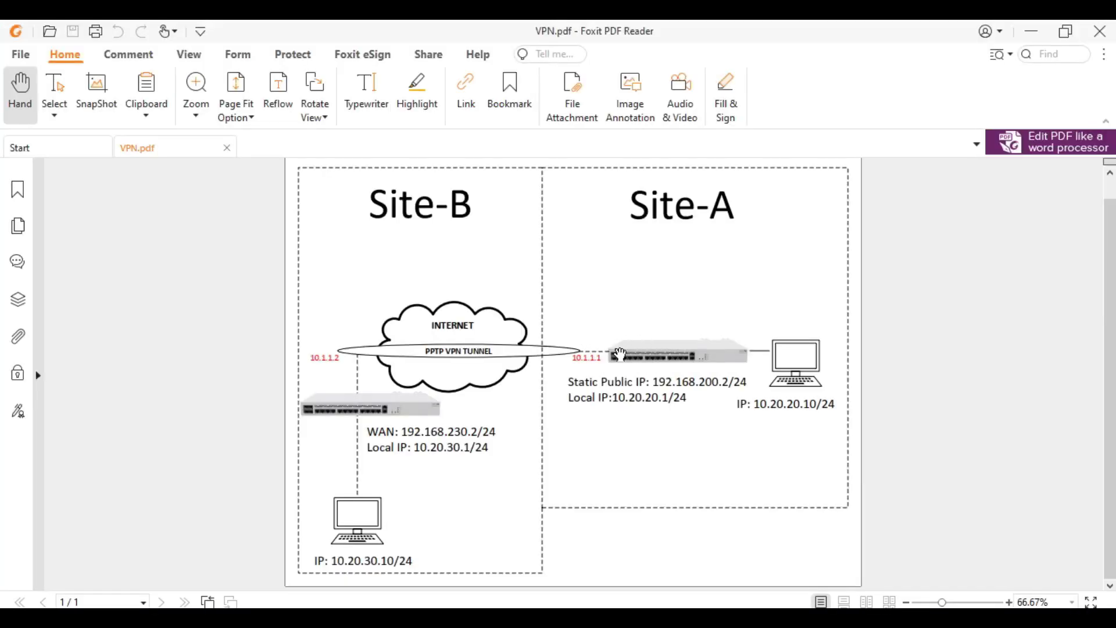
{"action": "key", "text": "alt+Tab"}
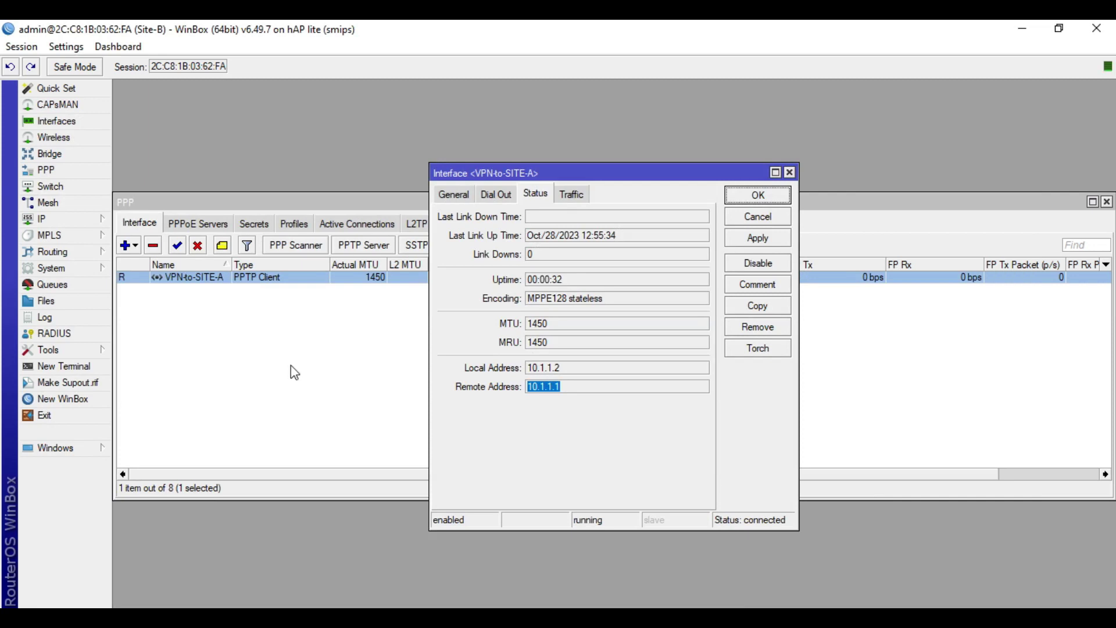
{"action": "double_click", "coordinate": [569, 370]}
{"action": "key", "text": "alt+Tab"}
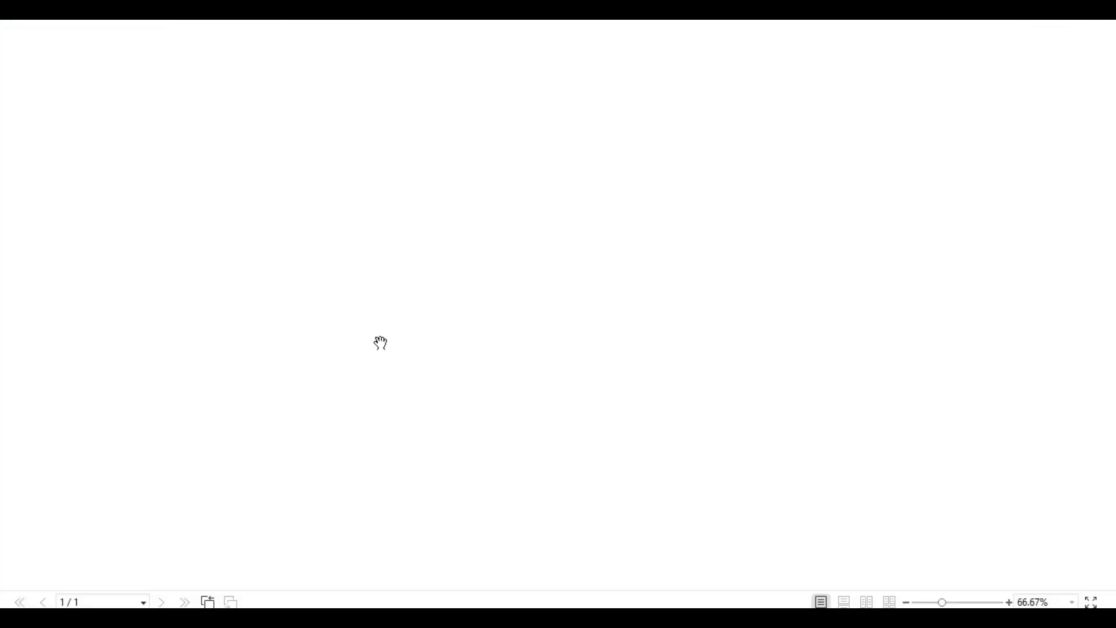